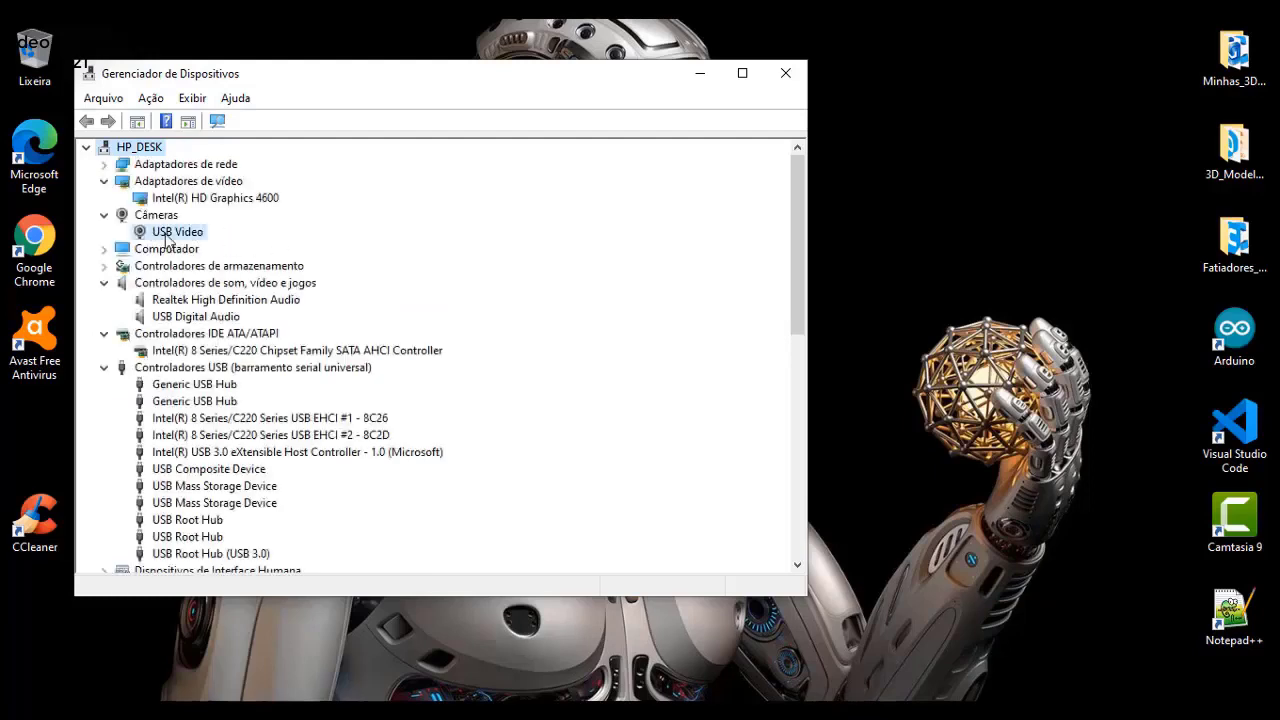
Check the USB Video and USB Digital Audio devices in the Device Manager and close it
left_click(166, 236)
left_click(217, 318)
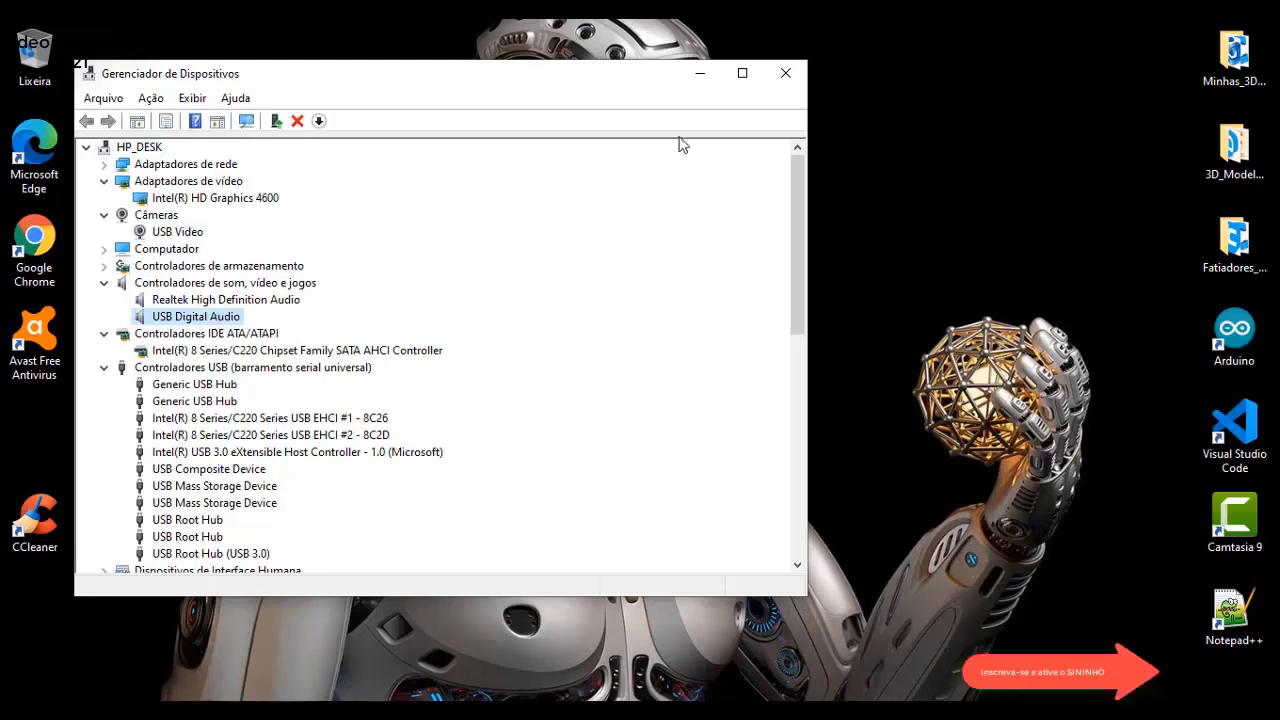
left_click(783, 78)
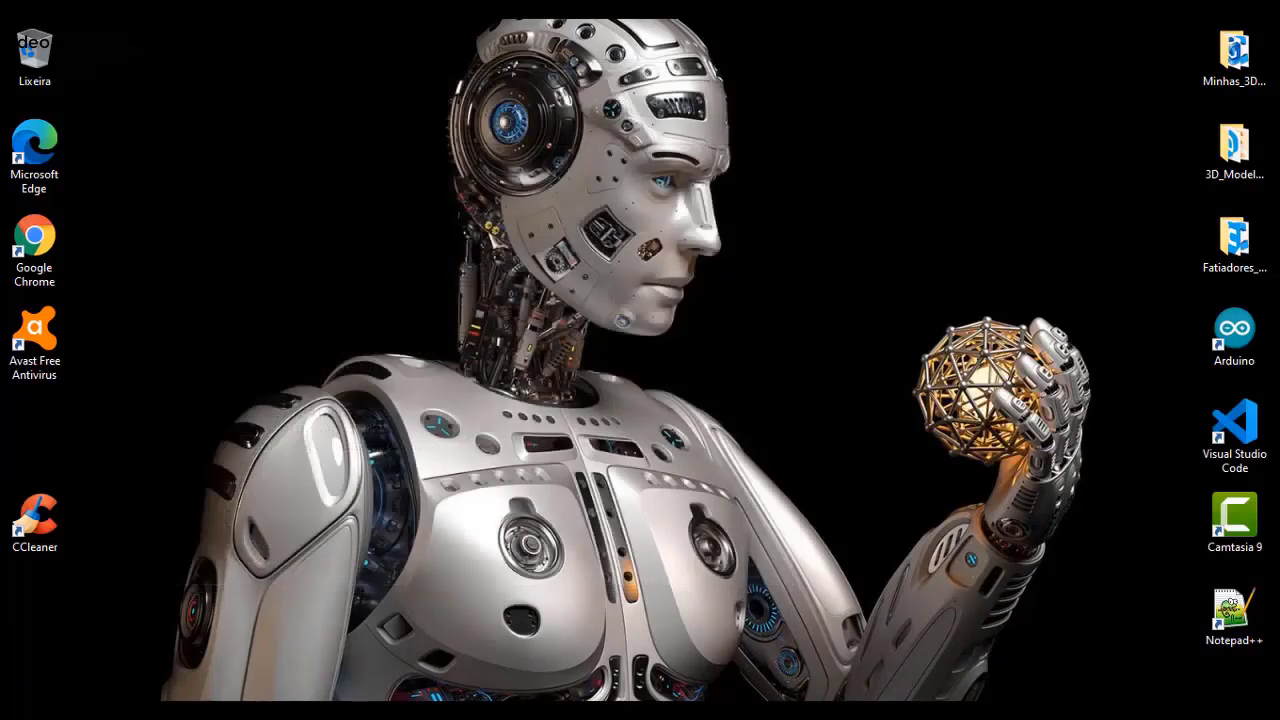
Switch to Google Chrome and view the top of the Streamlabs home page
left_click(288, 701)
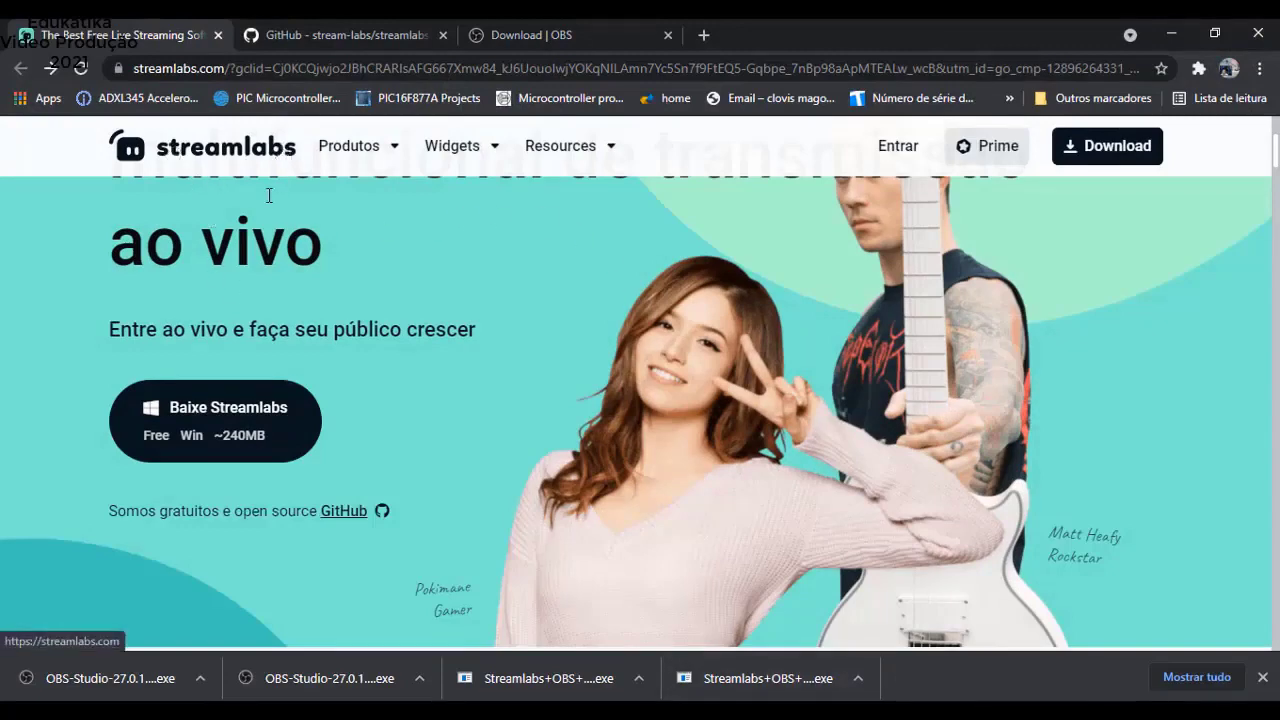
scroll(245, 200, "up", 2)
scroll(245, 200, "up", 1)
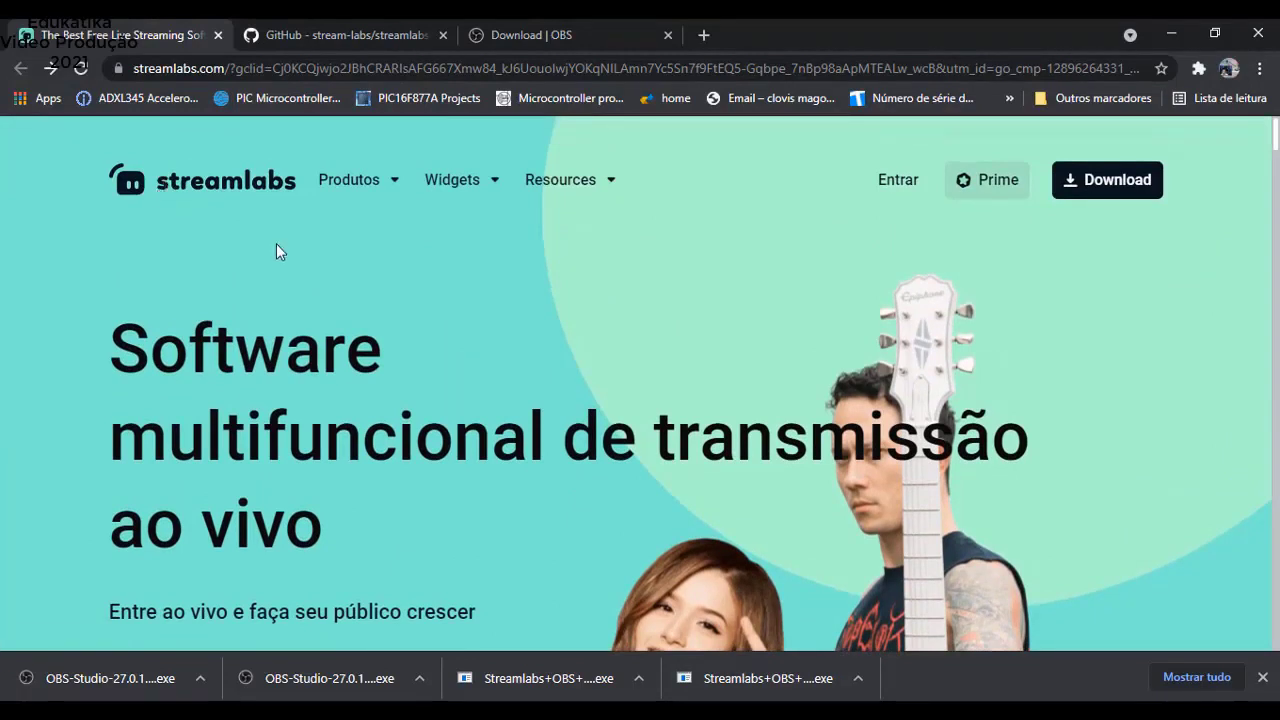
Review the streamlabs-obs GitHub repository, including the README's supported systems, dependencies and installation instructions
left_click(382, 32)
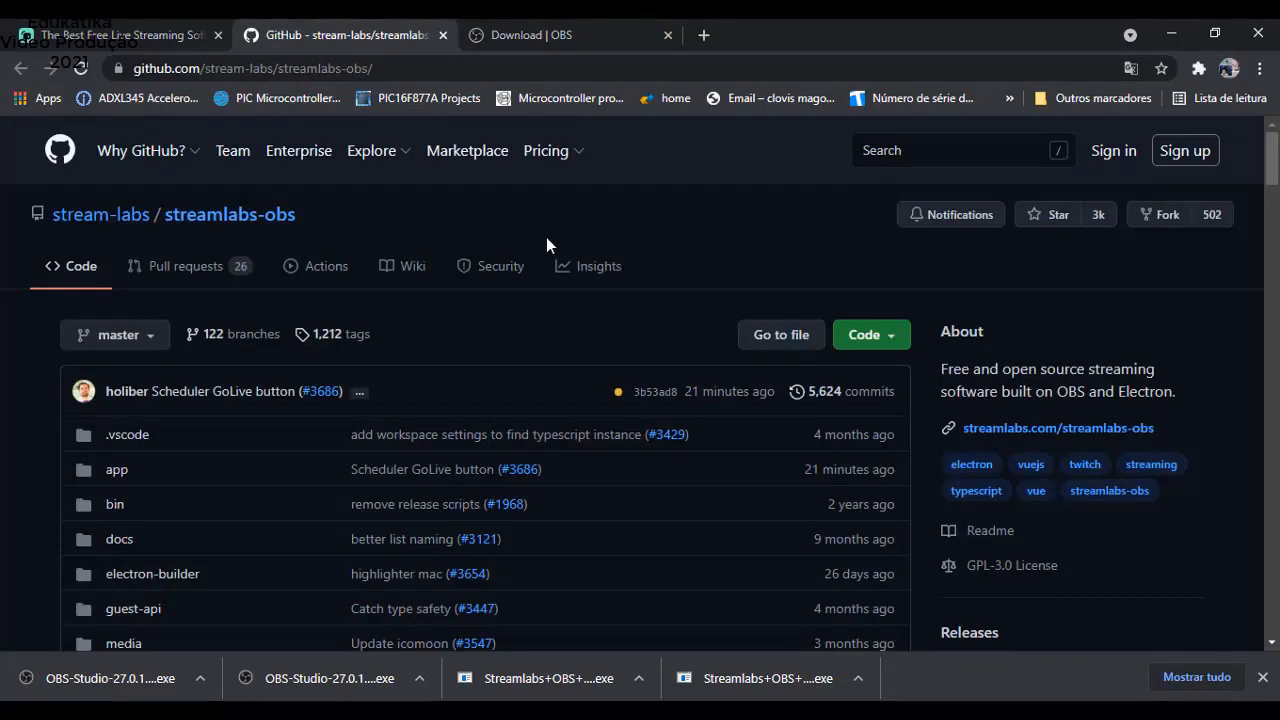
scroll(560, 280, "down", 5)
scroll(575, 352, "down", 15)
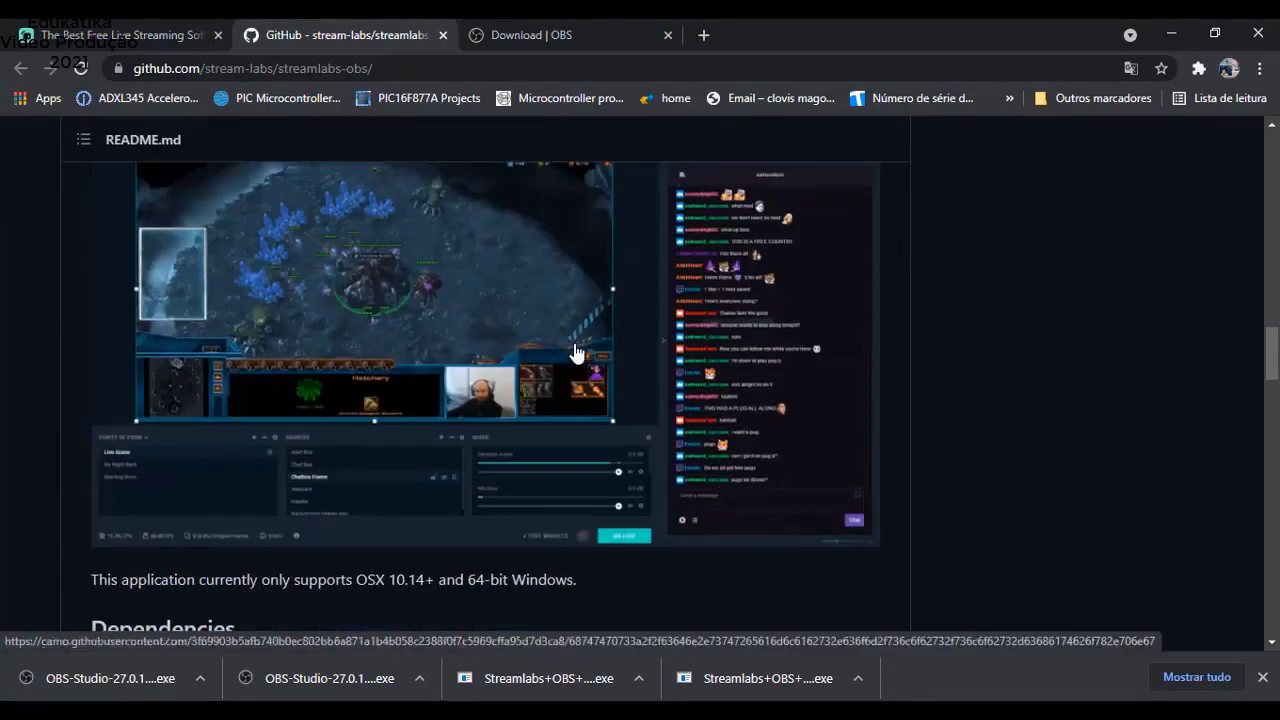
scroll(575, 352, "down", 1)
scroll(575, 352, "down", 6)
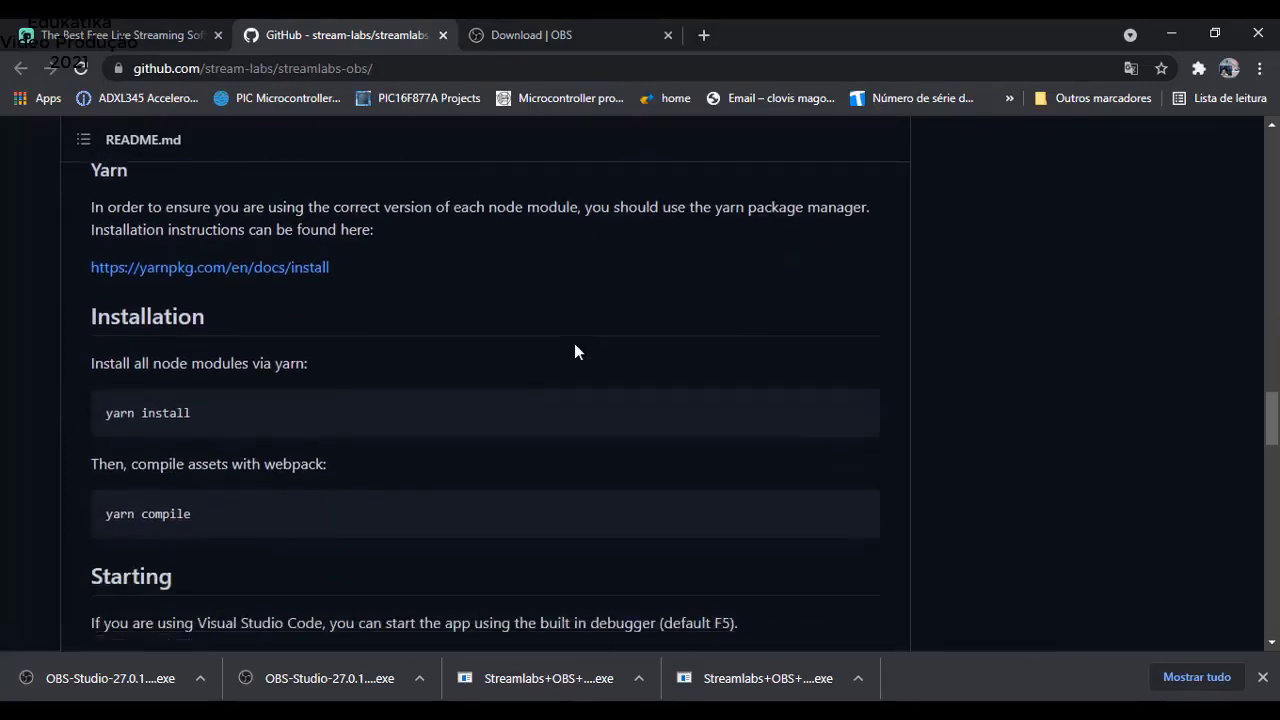
scroll(575, 352, "down", 2)
scroll(575, 352, "up", 4)
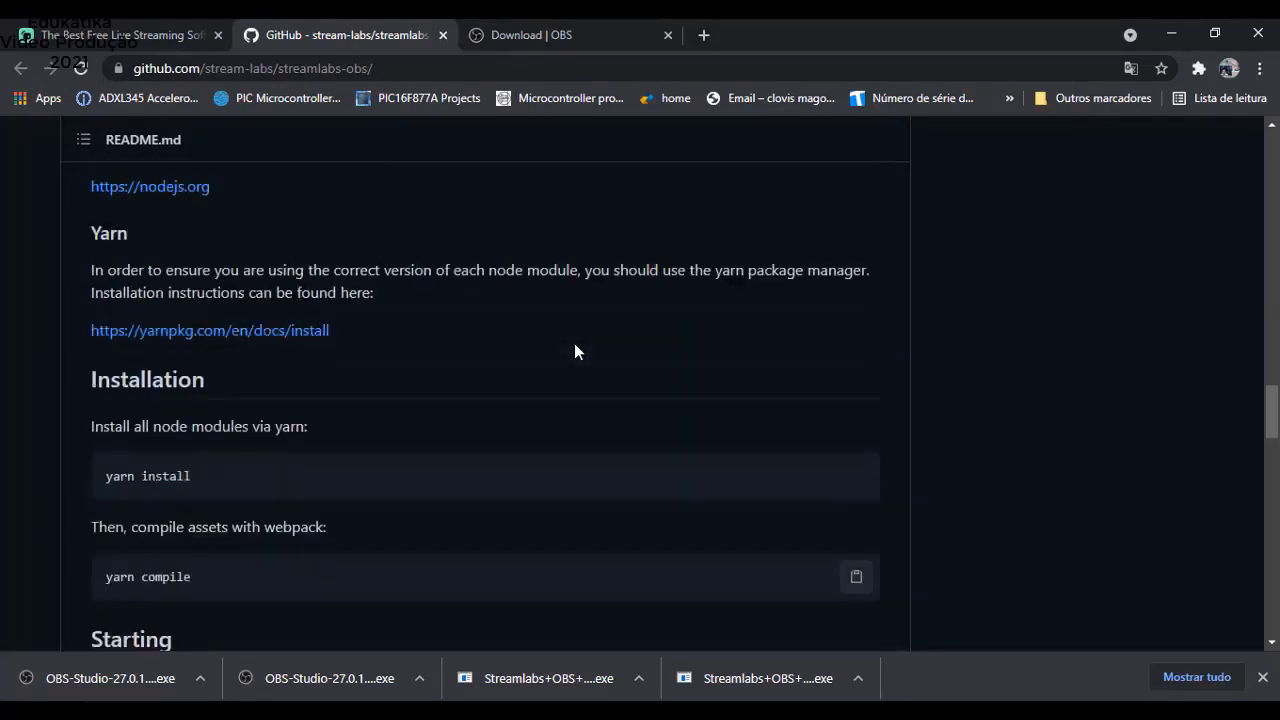
scroll(575, 352, "down", 3)
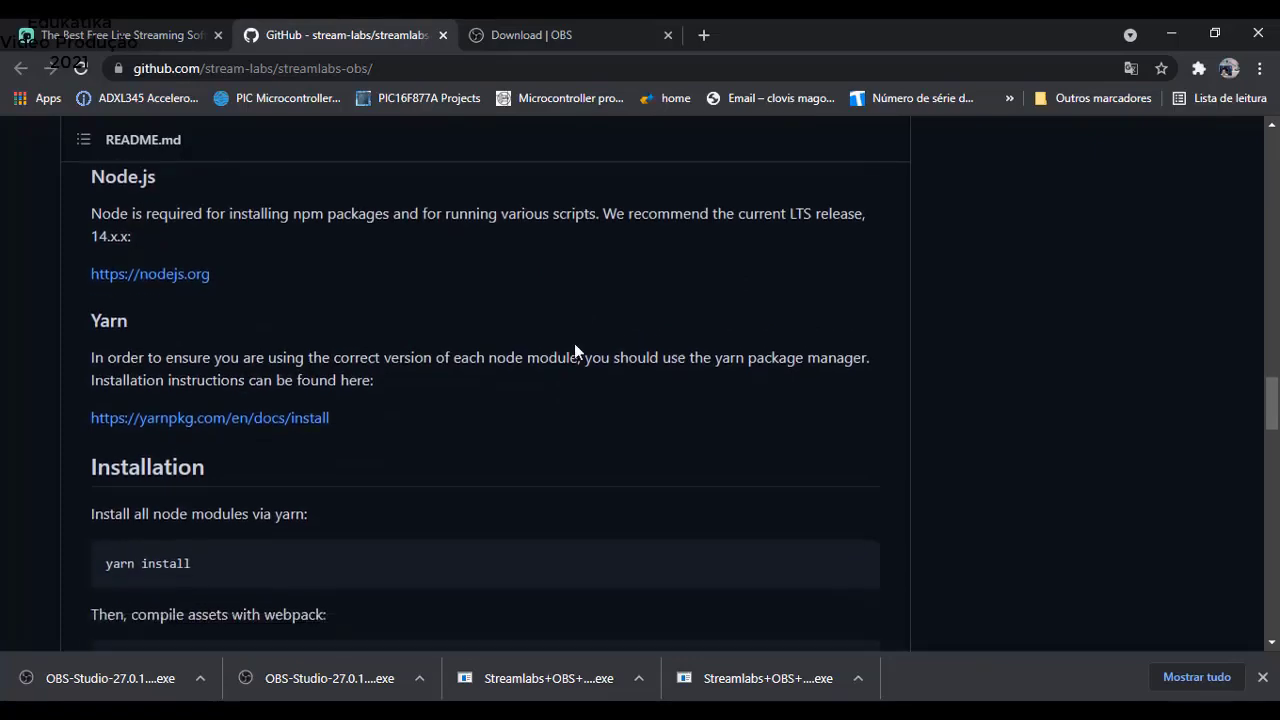
scroll(575, 352, "up", 4)
scroll(575, 352, "down", 1)
scroll(575, 352, "up", 15)
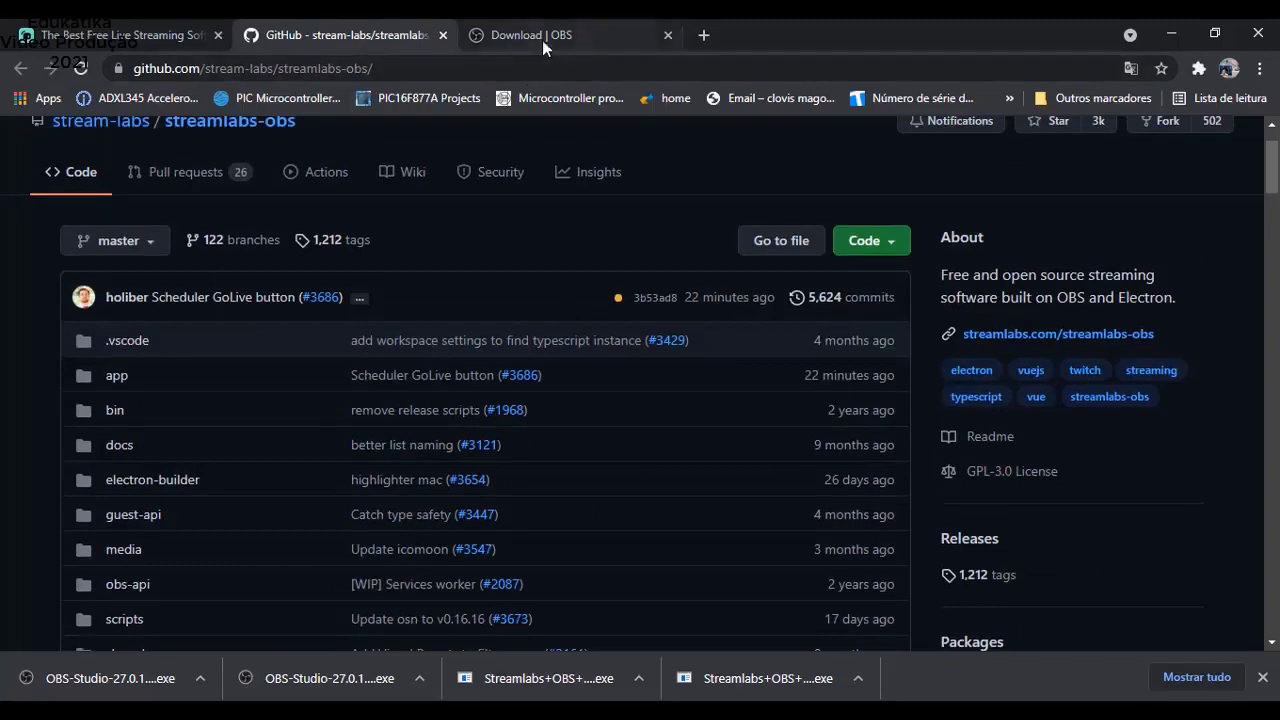
Download the Windows installer of OBS Studio 27.0.1 from the OBS site and show the file in its folder
left_click(543, 40)
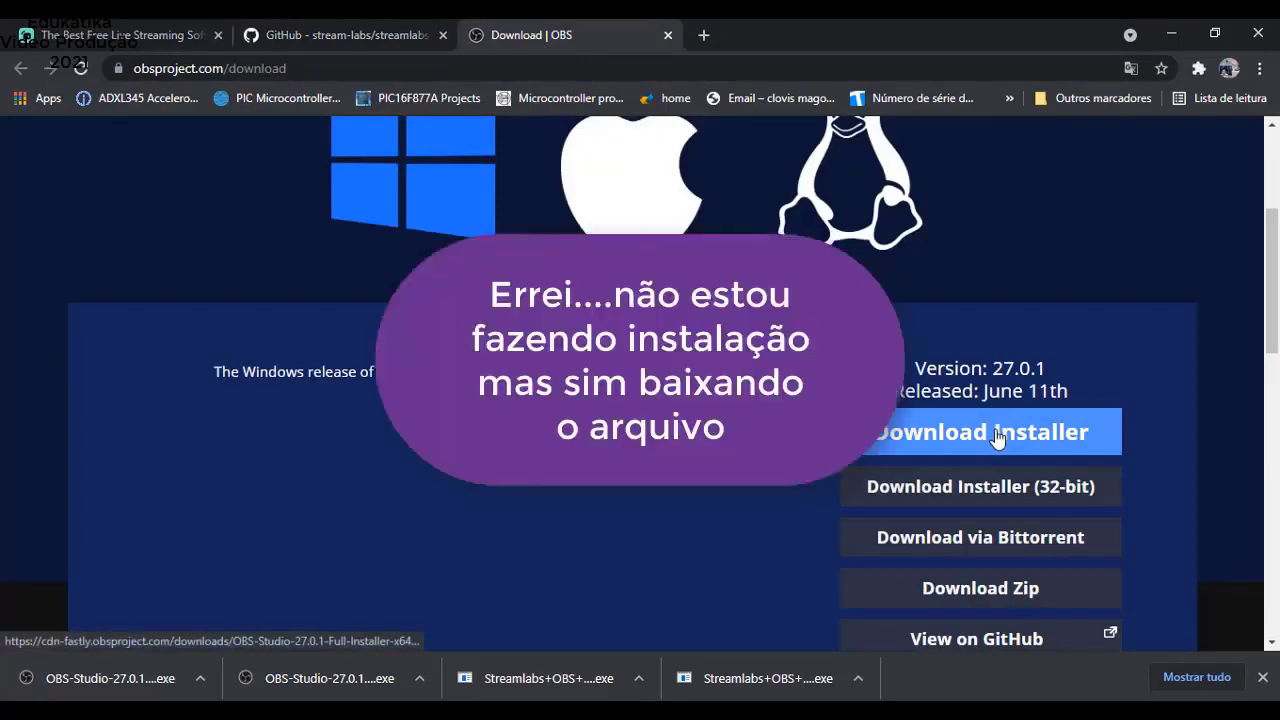
left_click(996, 437)
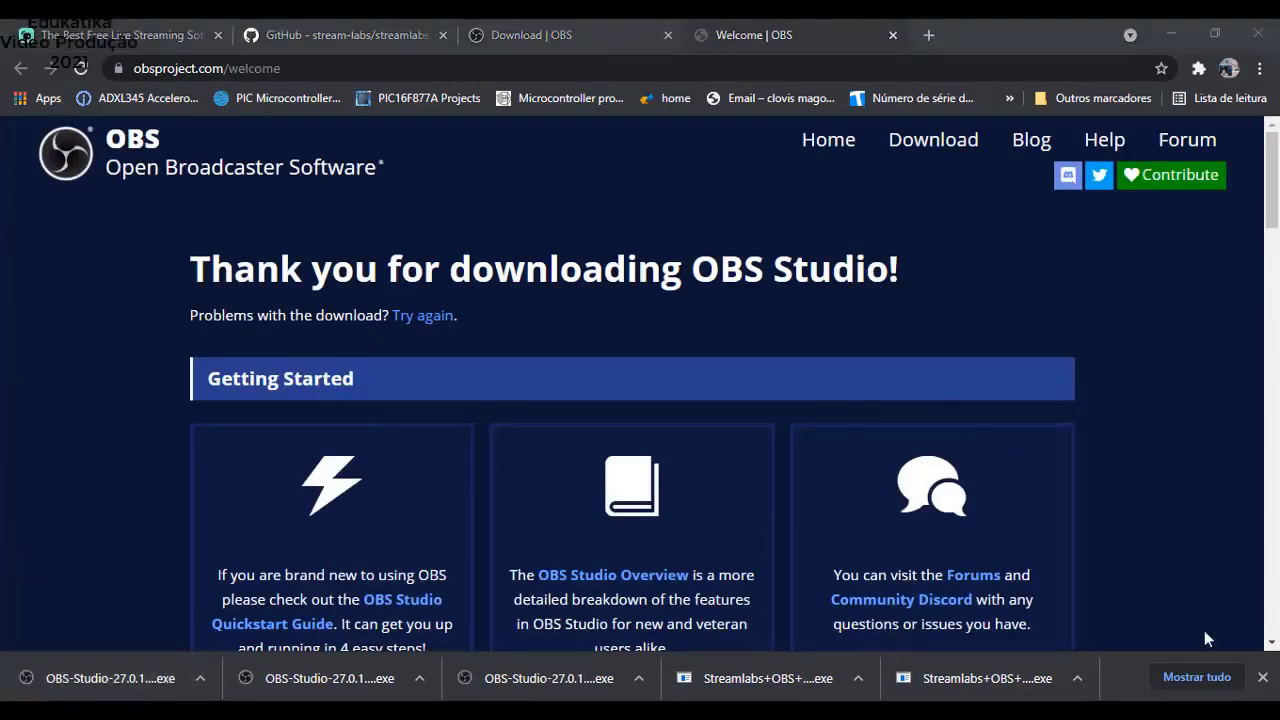
left_click(202, 679)
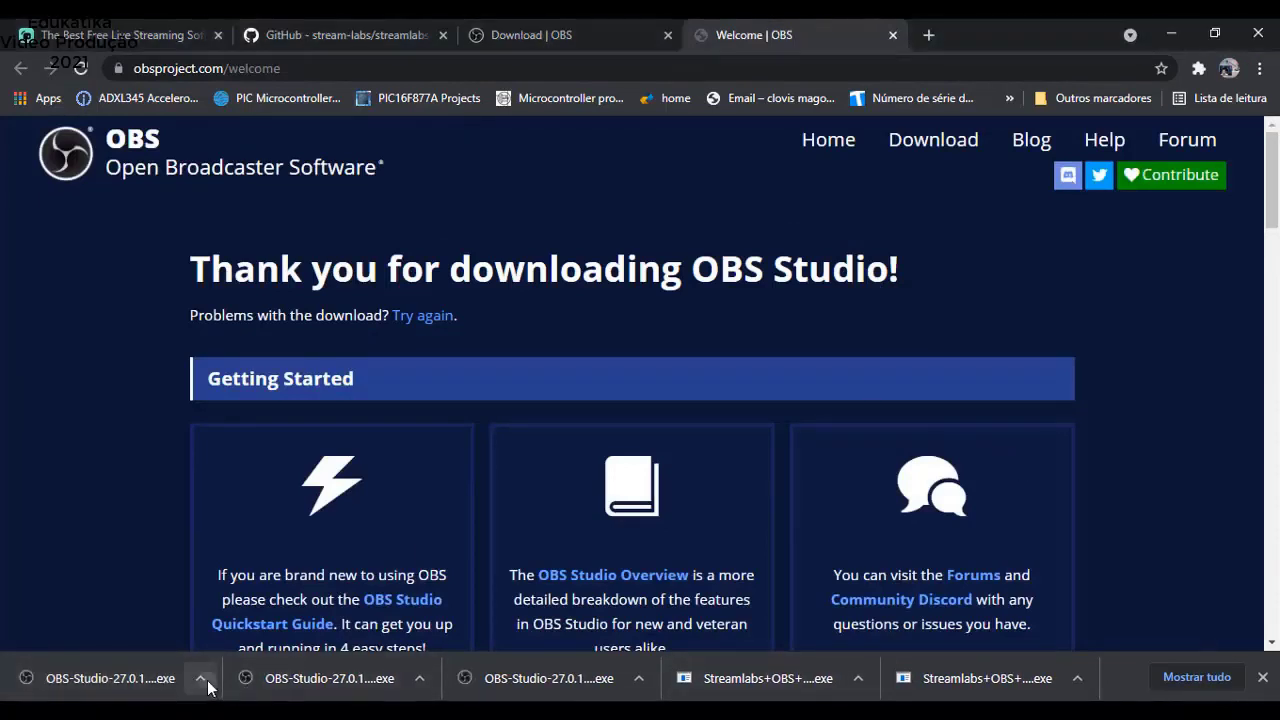
left_click(243, 620)
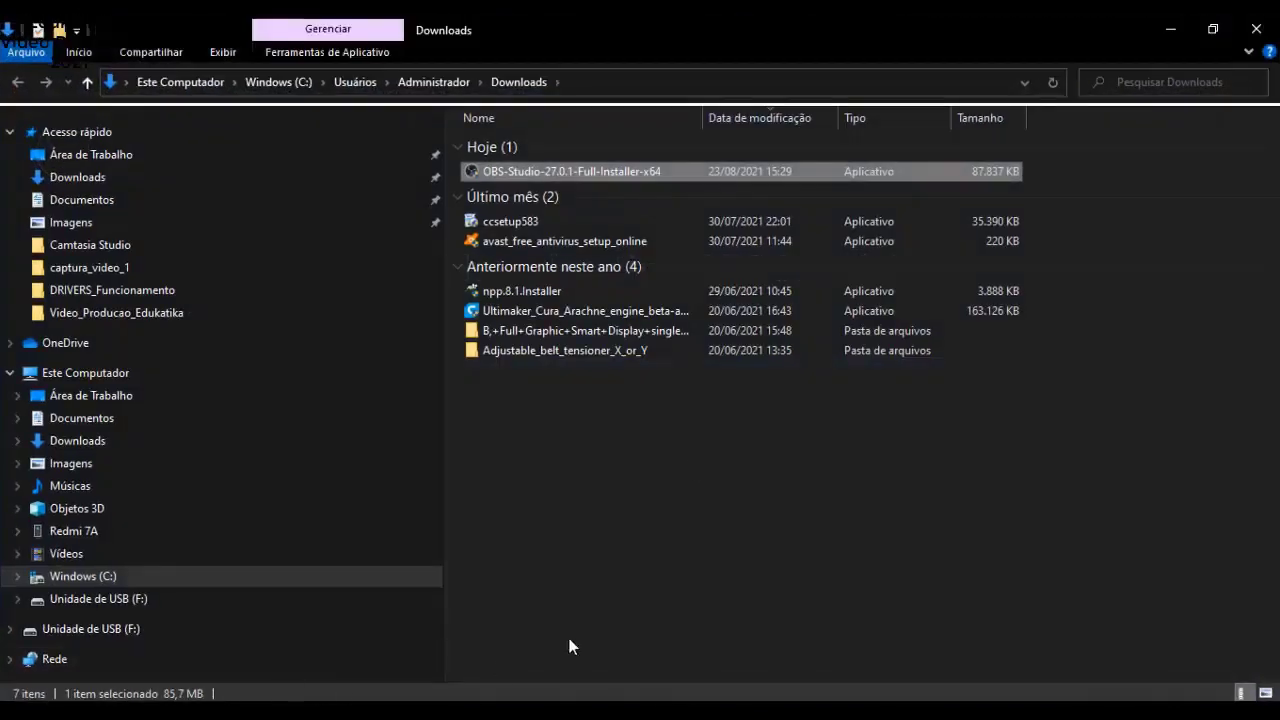
Run OBS-Studio-27.0.1-Full-Installer-x64 as administrator and install it into C:\Program Files\obs-studio, keeping the launch option enabled
right_click(540, 168)
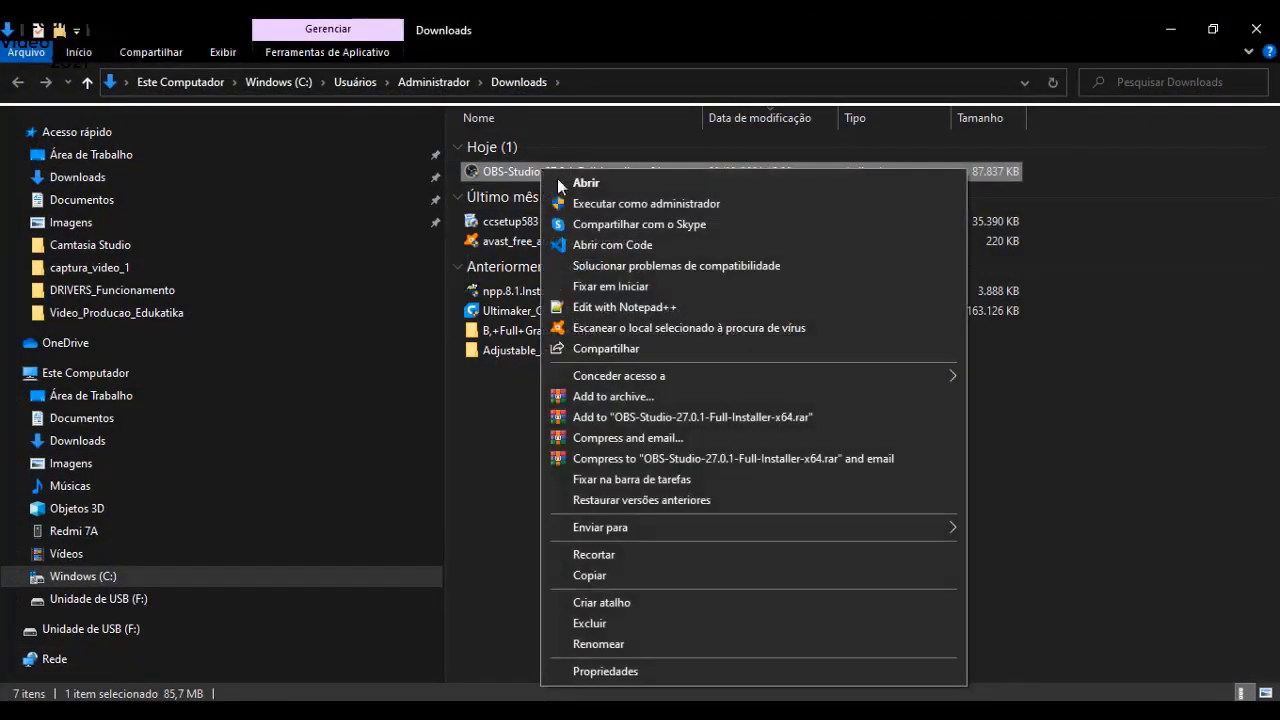
left_click(587, 203)
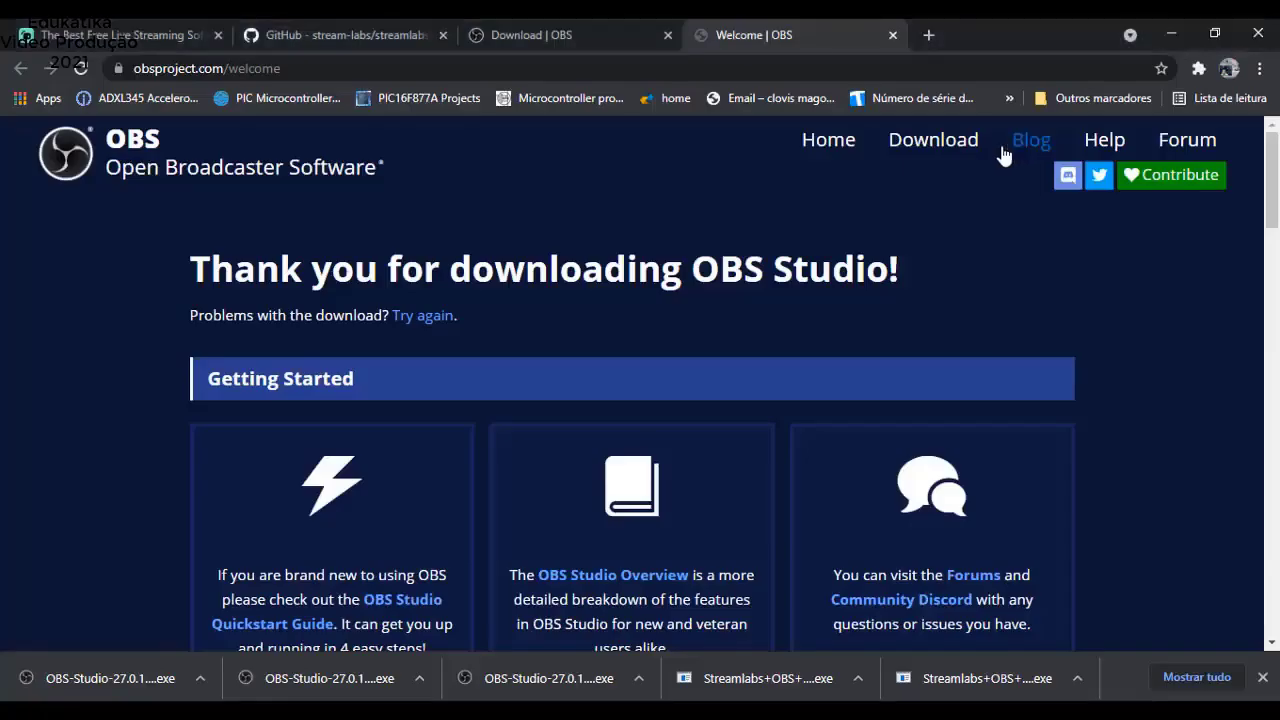
left_click(1166, 33)
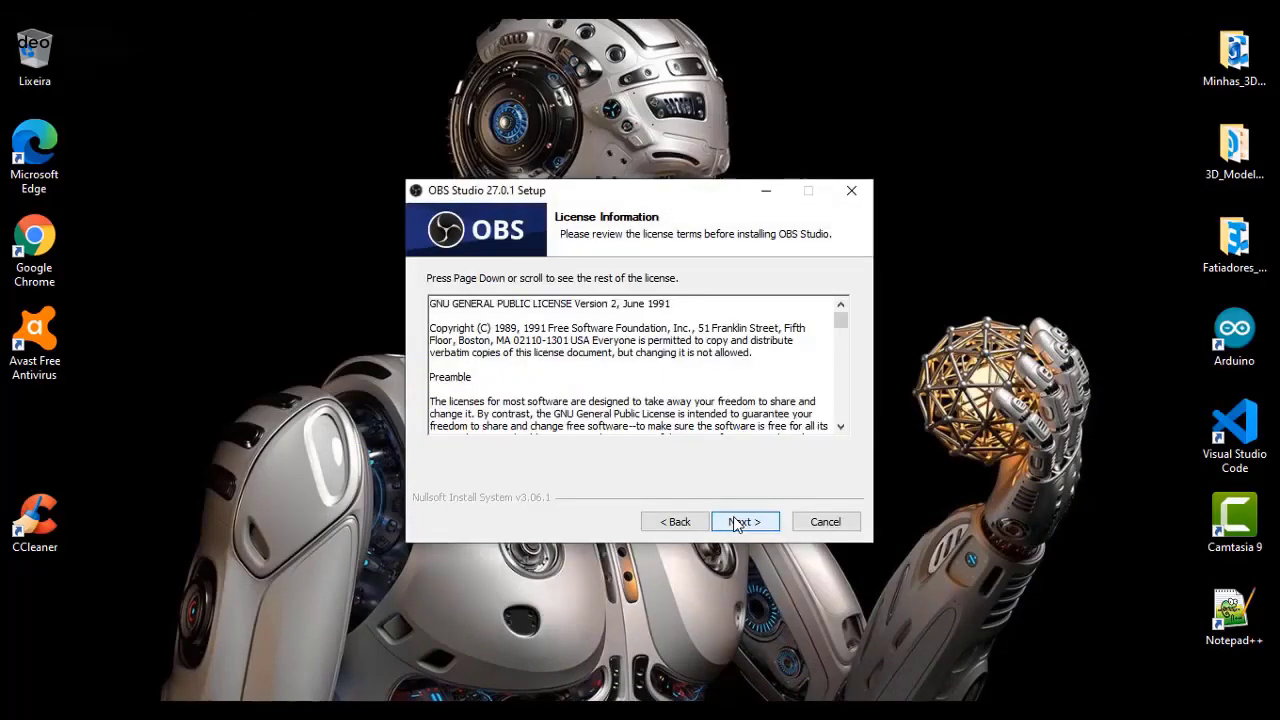
left_click(745, 522)
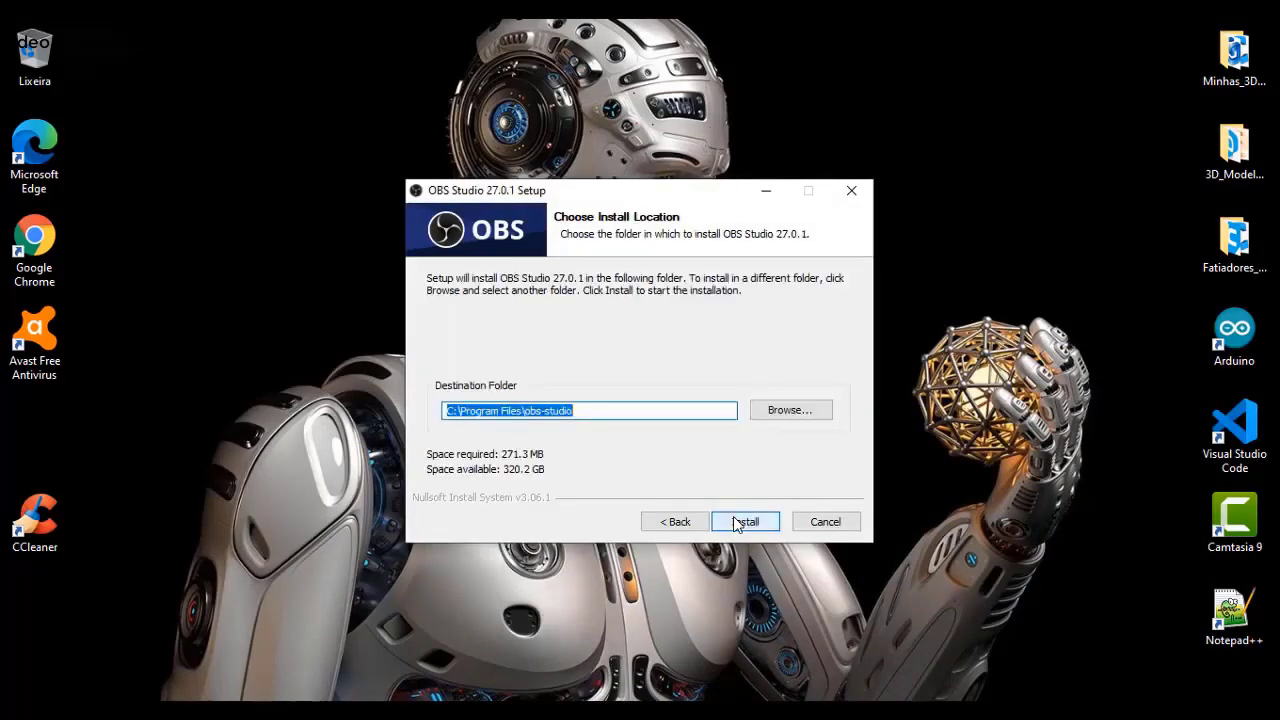
left_click(740, 522)
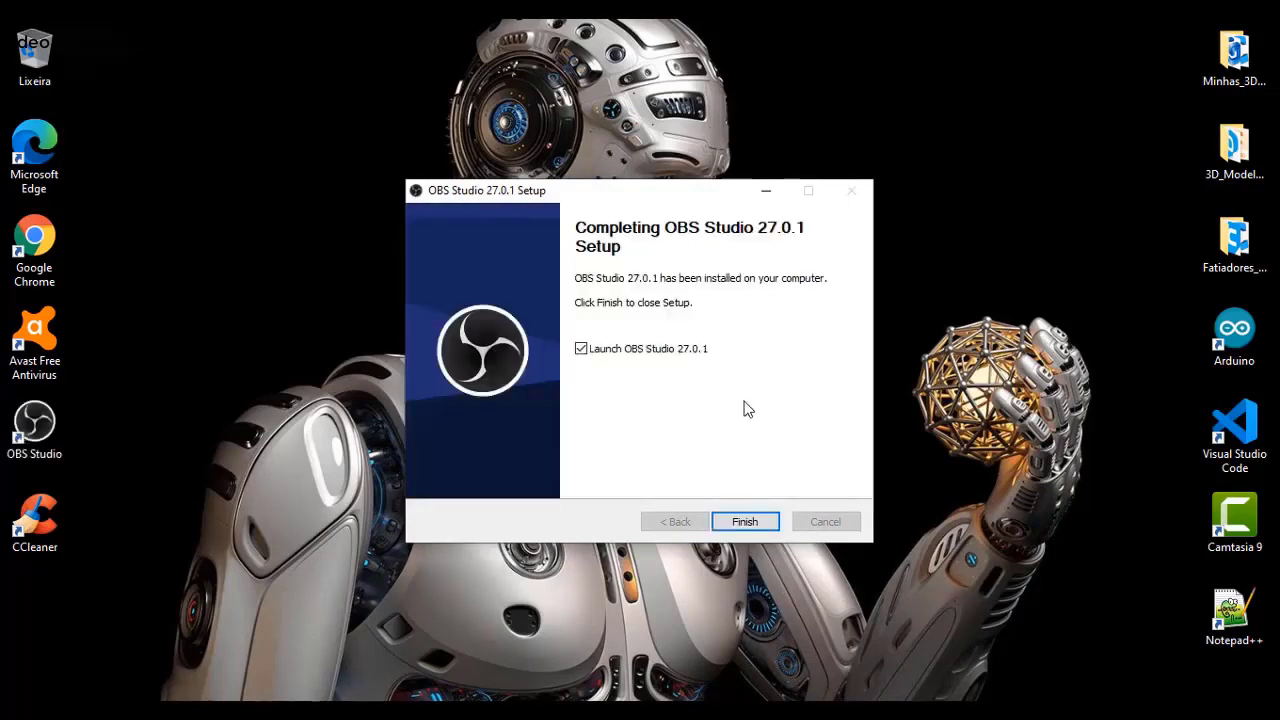
left_click(762, 527)
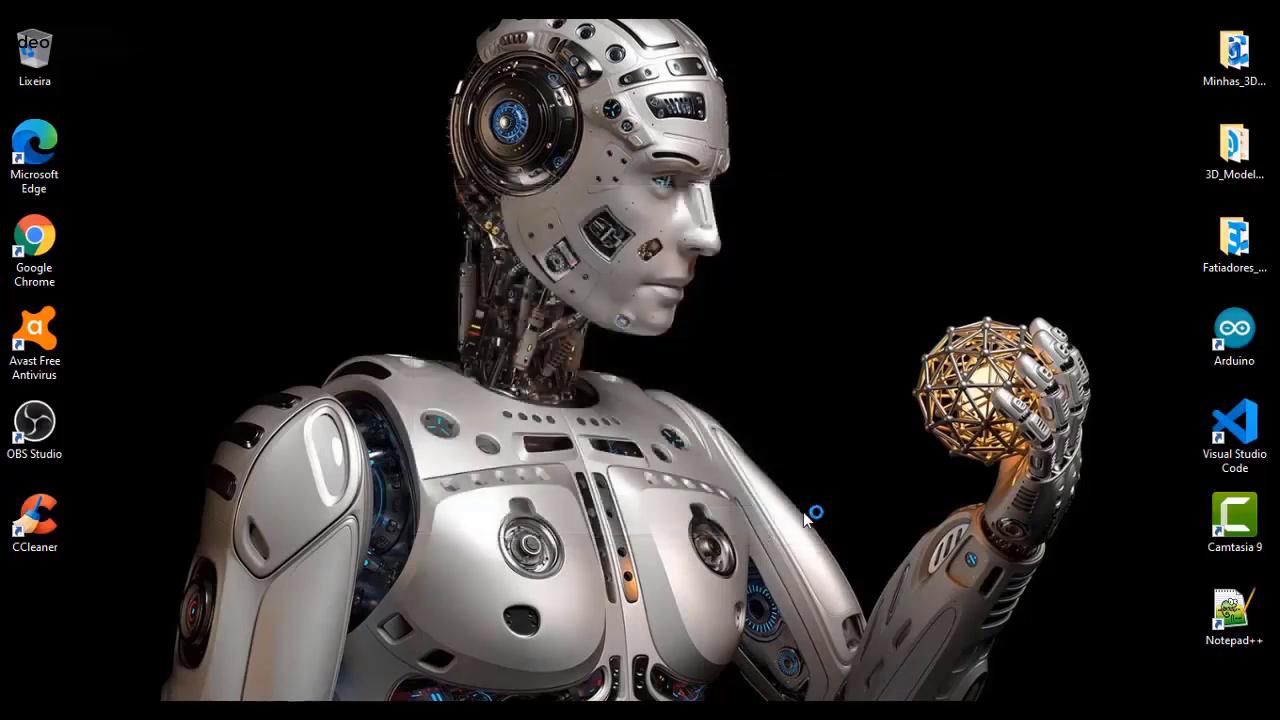
Open OBS Studio and configure its setup wizard for recording only, keeping the 1360x768 base resolution and the 60 or 30 FPS setting
double_click(47, 440)
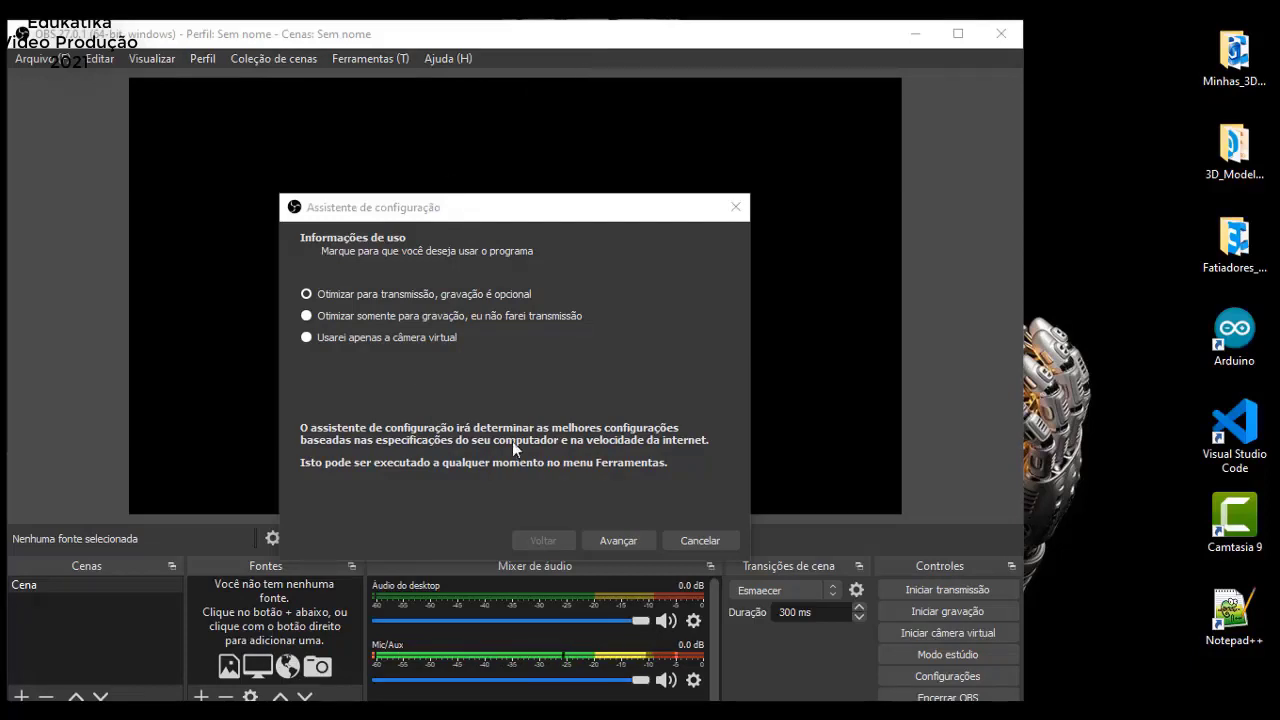
left_click(408, 316)
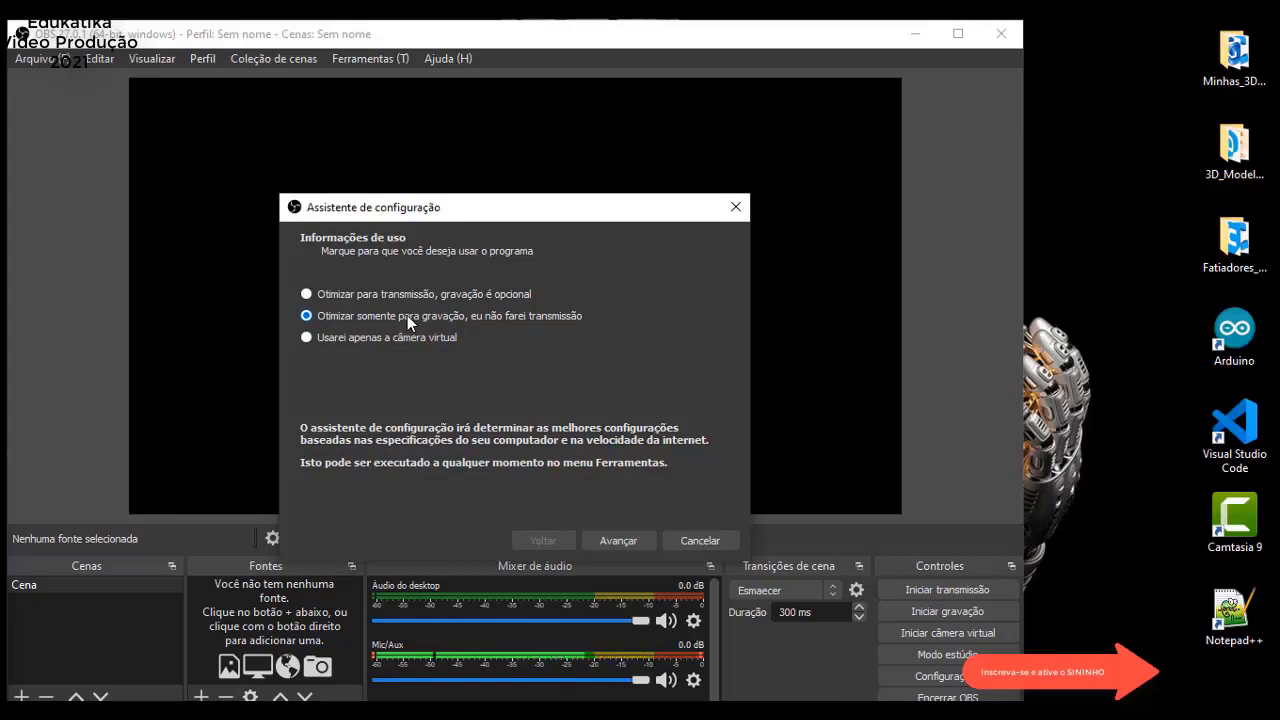
left_click(627, 544)
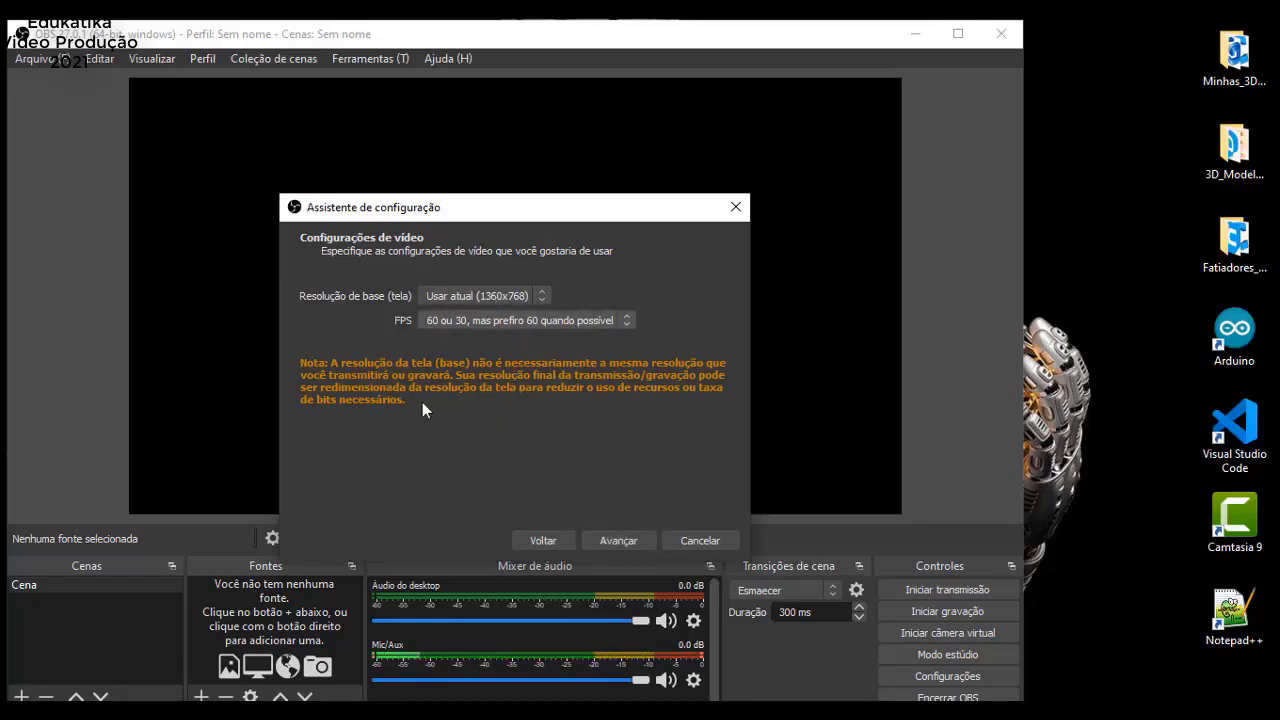
left_click(613, 540)
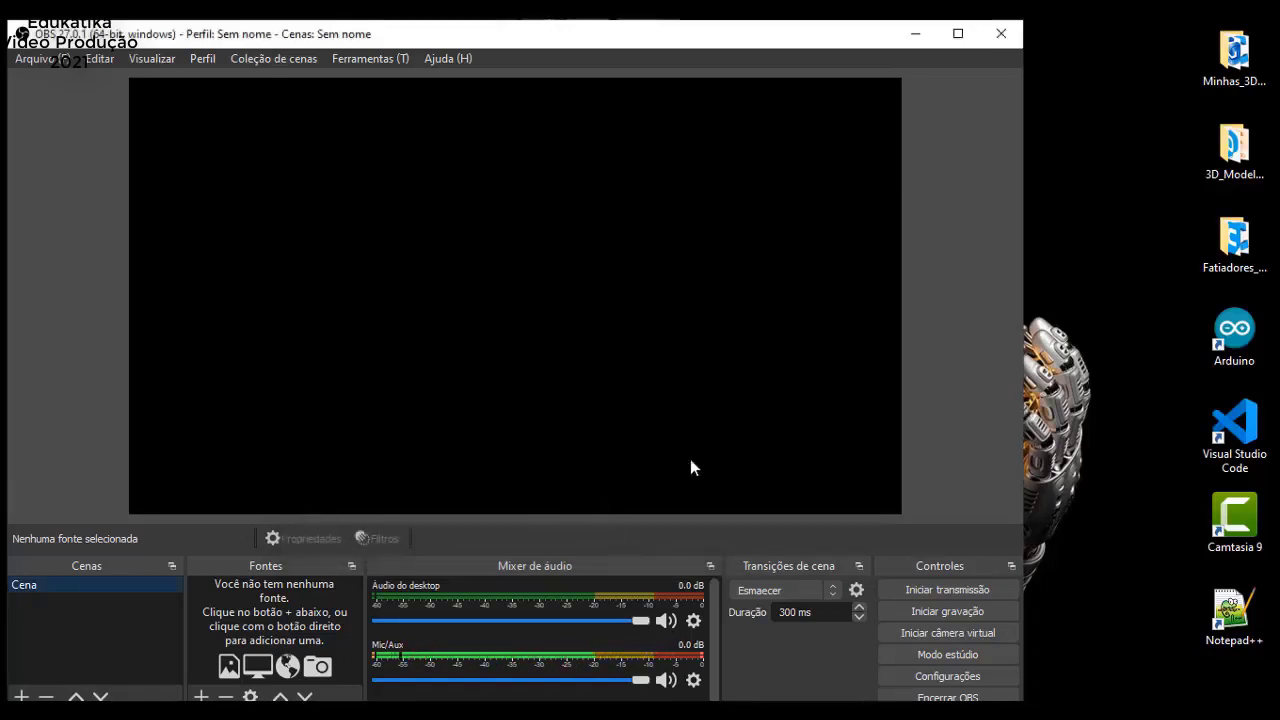
Maximize the OBS window, undock the sources list and create a new visible source named Dispositivo de captura de vídeo
left_click(957, 33)
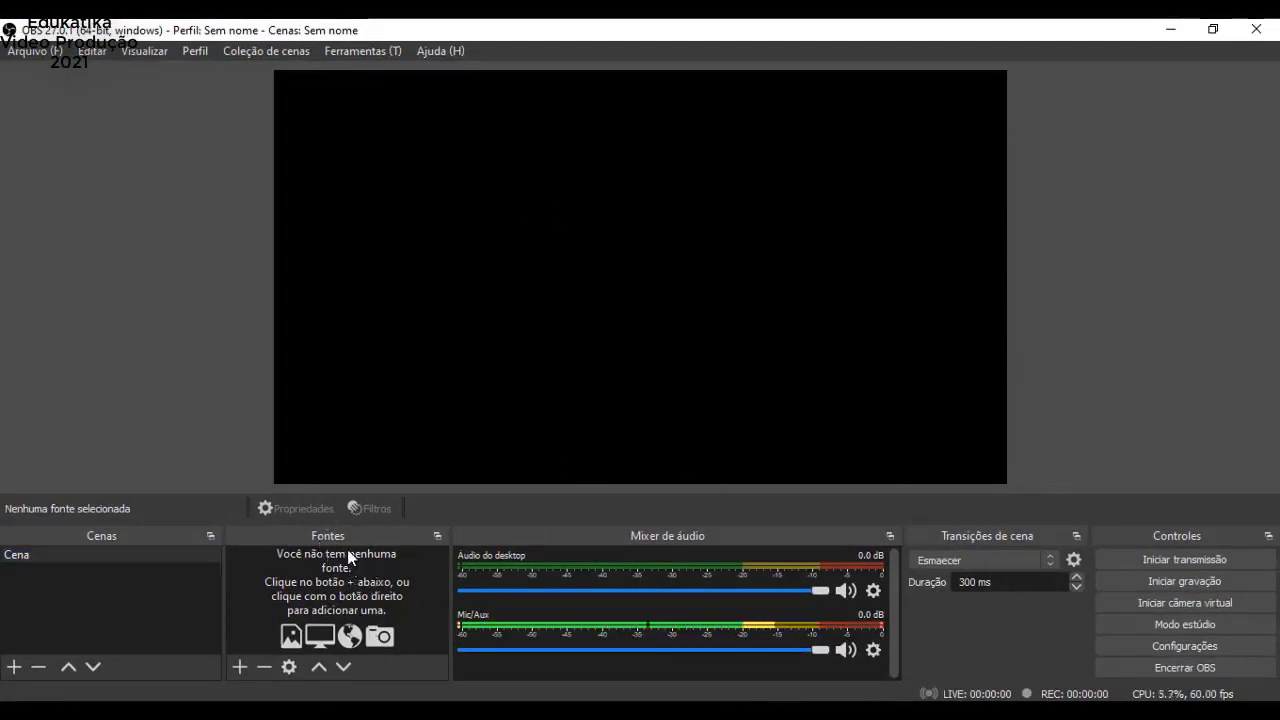
left_click(437, 536)
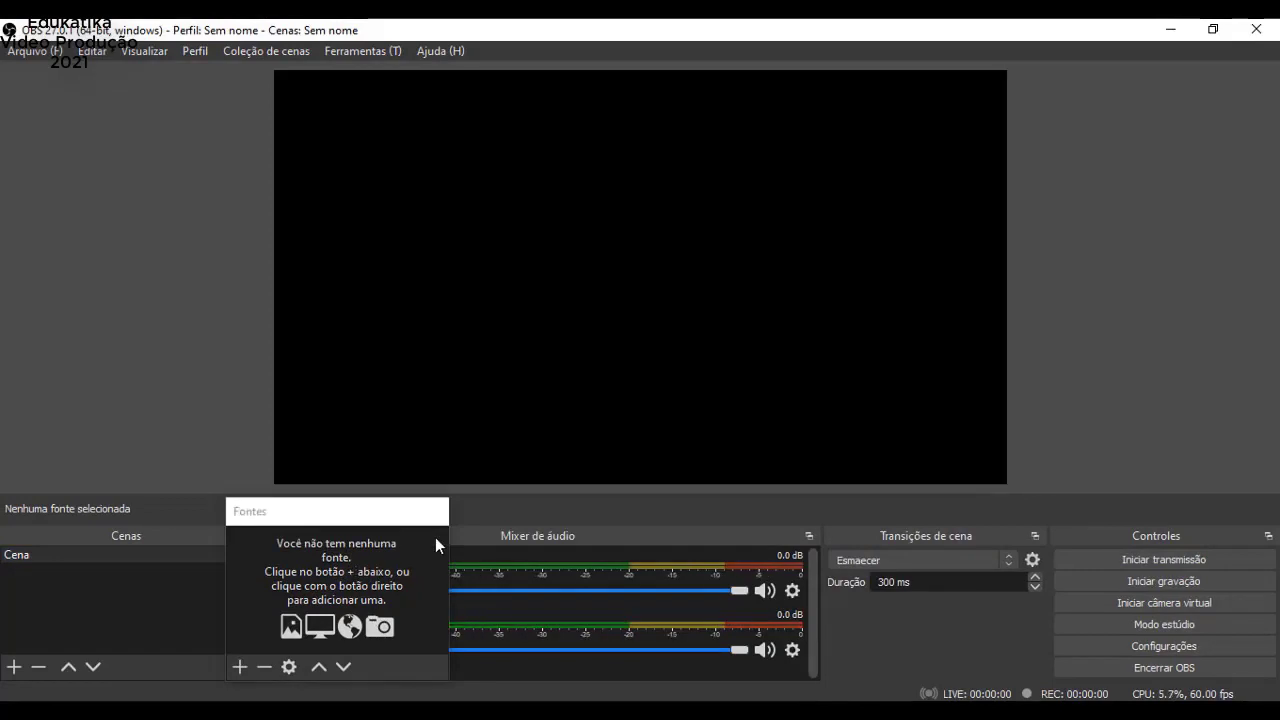
left_click(241, 666)
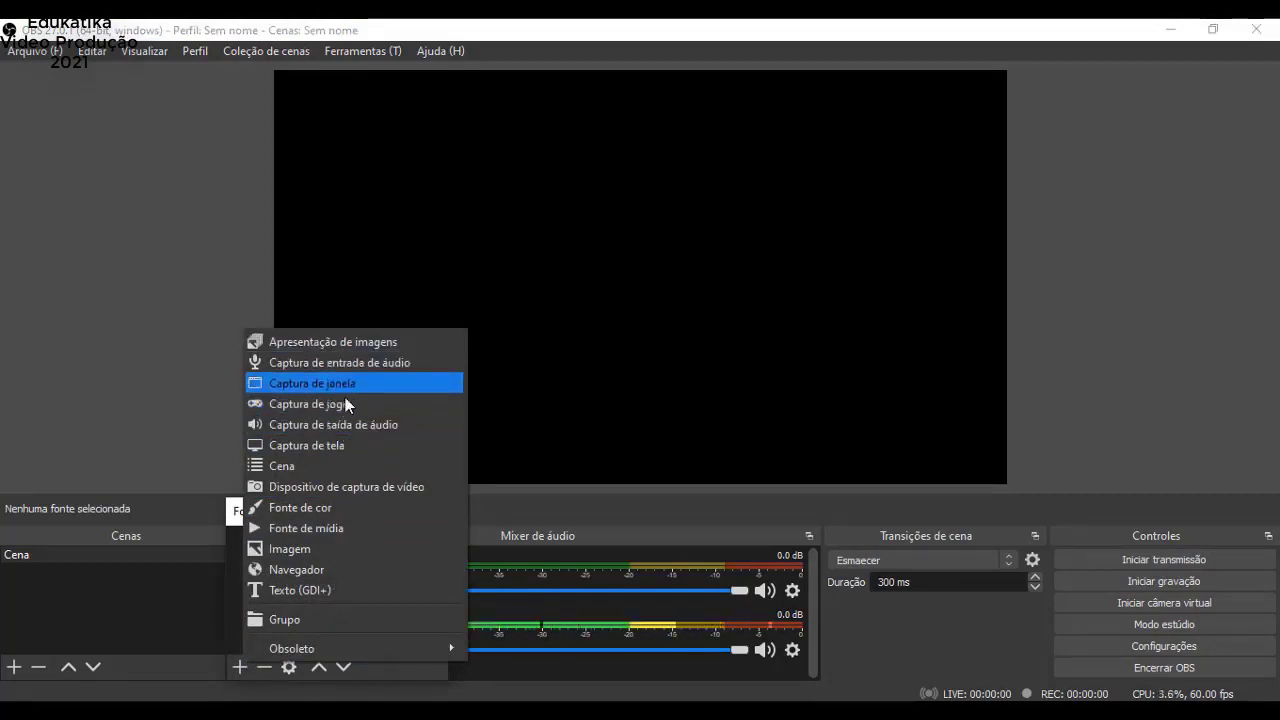
left_click(316, 488)
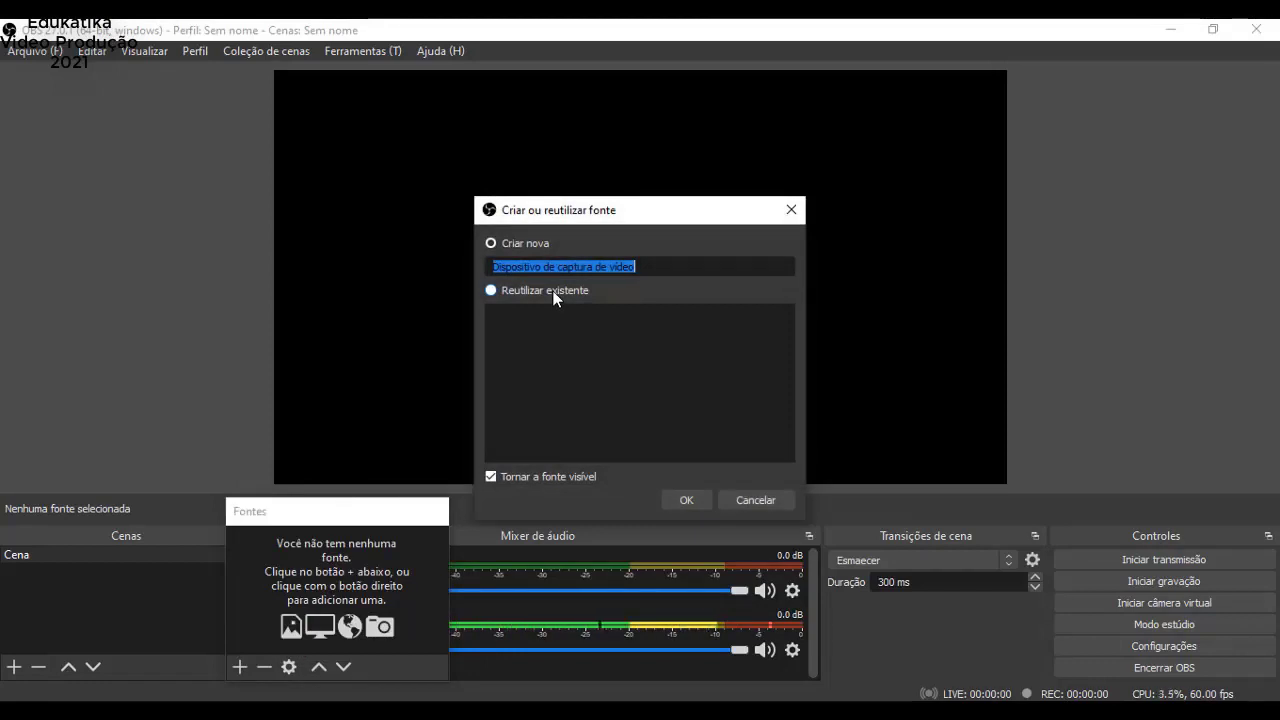
left_click(552, 290)
left_click(491, 243)
left_click(670, 493)
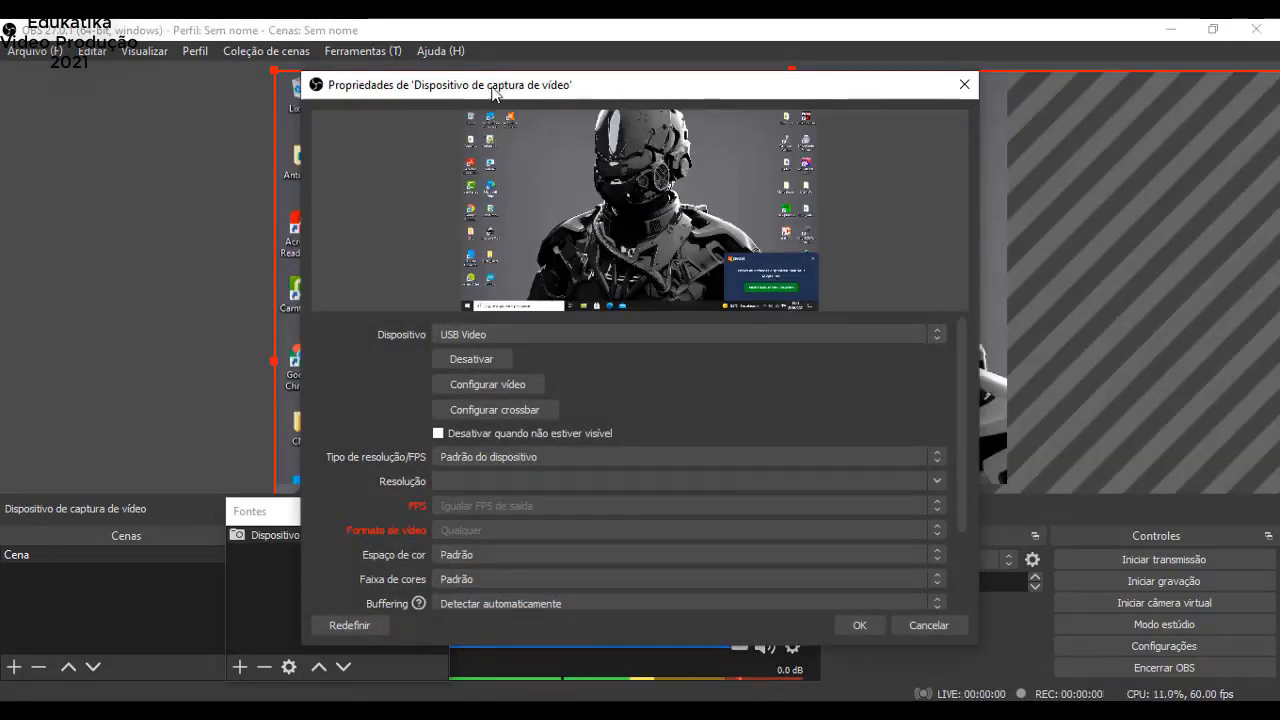
Review the video capture source's properties and accept them with USB Video as device and default resolution and audio settings
left_click_drag(494, 90, 838, 313)
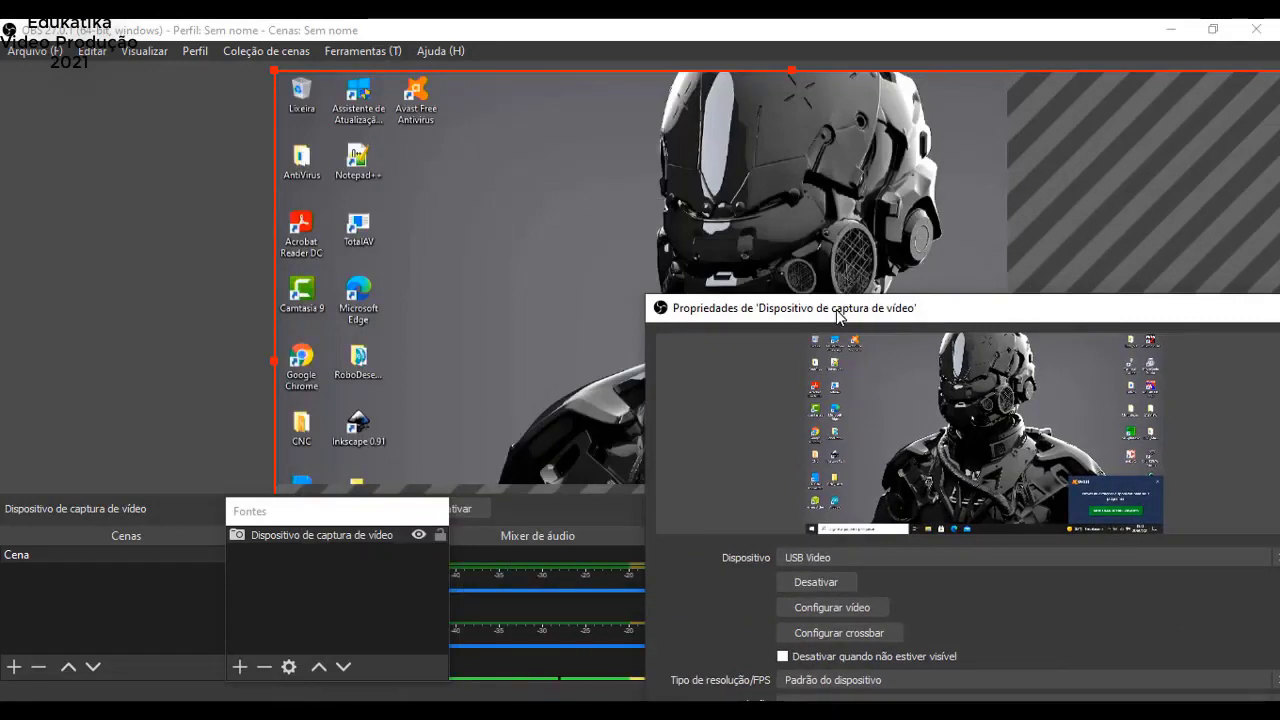
left_click_drag(838, 313, 490, 98)
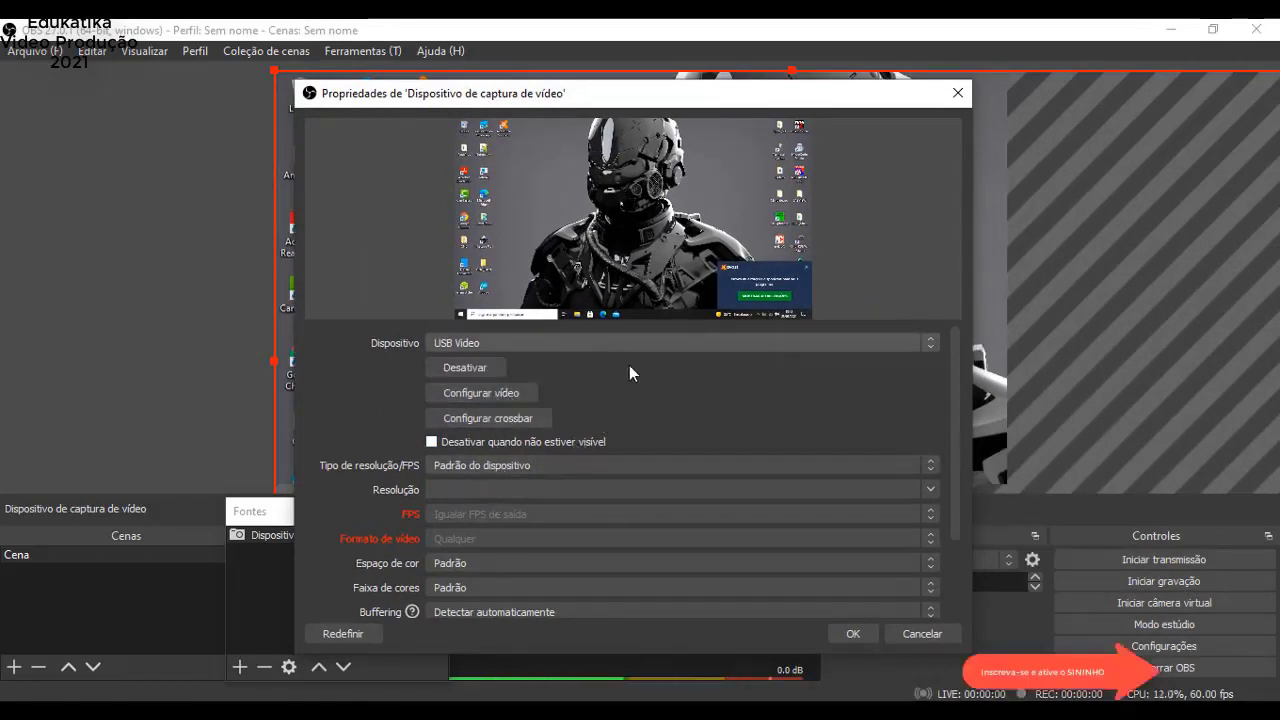
left_click_drag(958, 417, 948, 553)
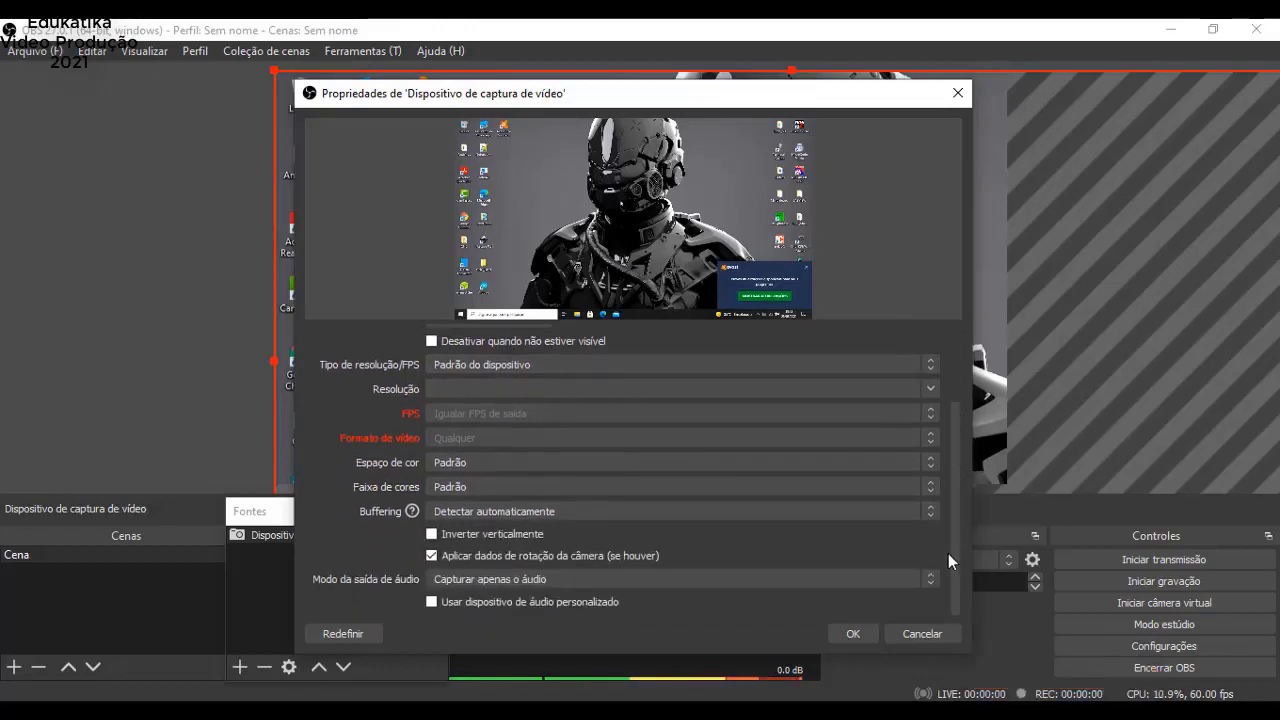
left_click(853, 633)
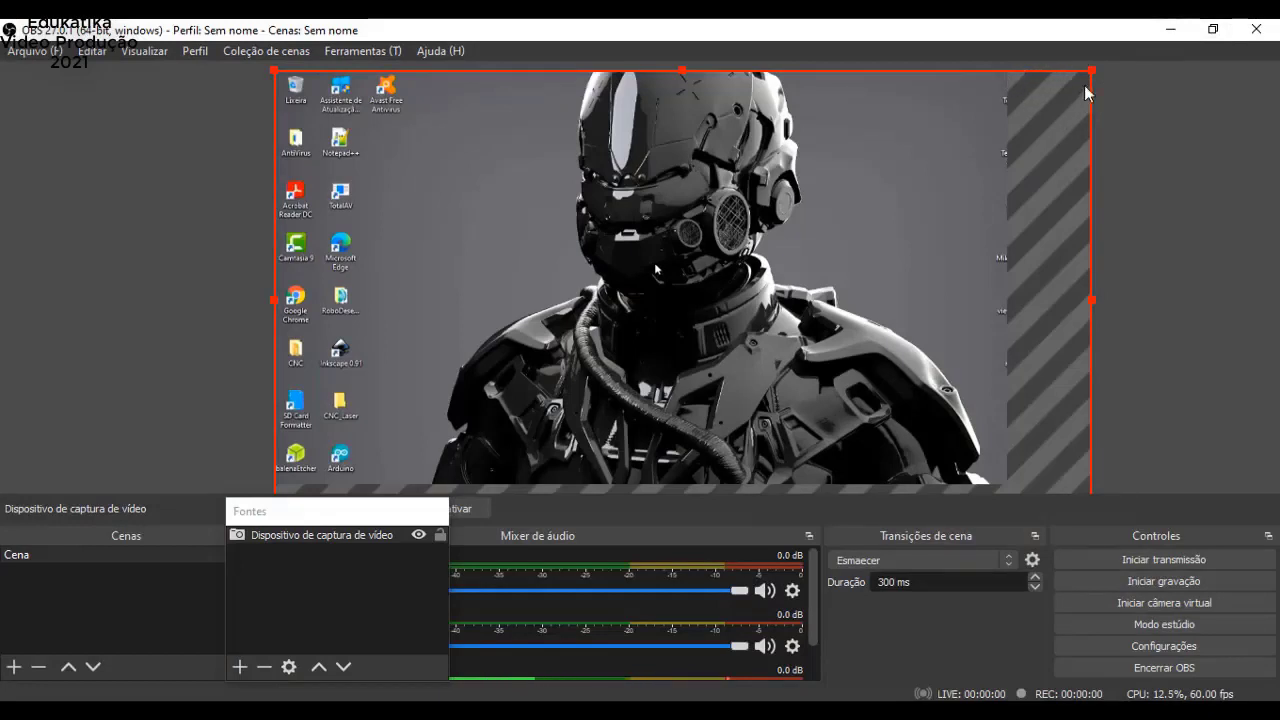
Scale down the video capture source in the preview to fit the canvas edges
left_click_drag(1091, 299, 1006, 274)
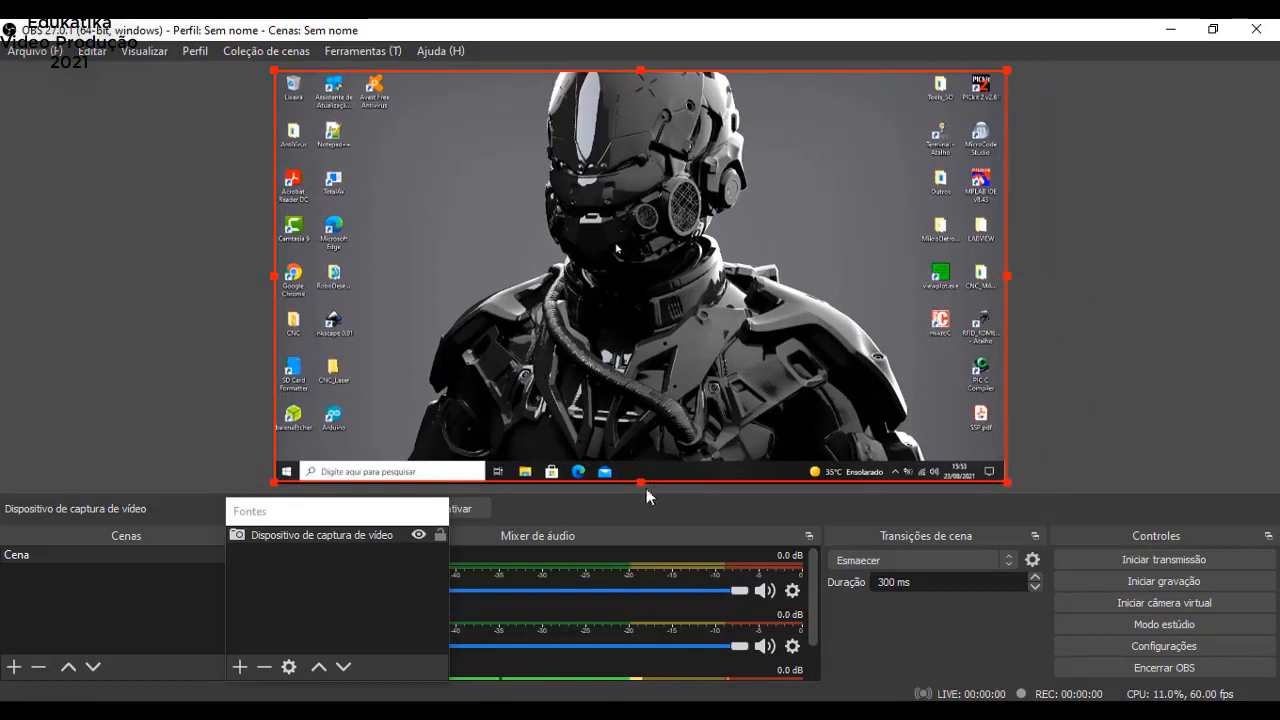
left_click_drag(638, 482, 638, 485)
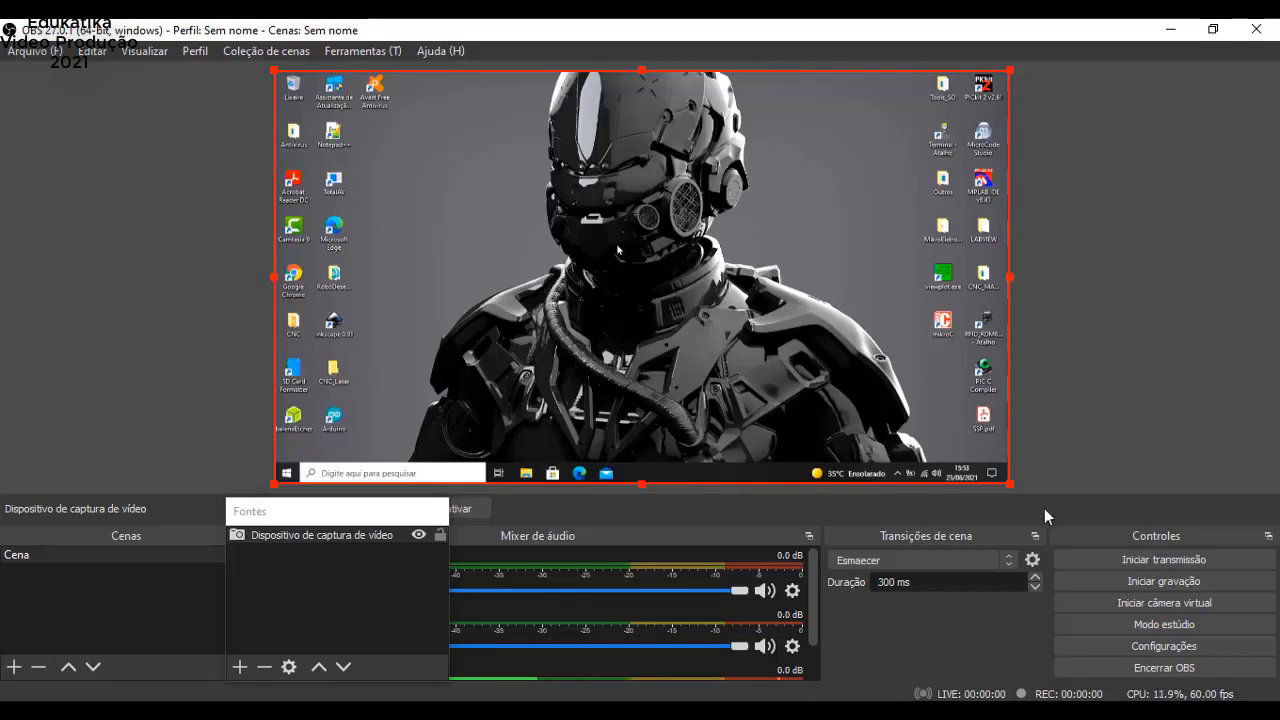
Record the captured device video playing in the preview, and stop the recording
left_click(1173, 583)
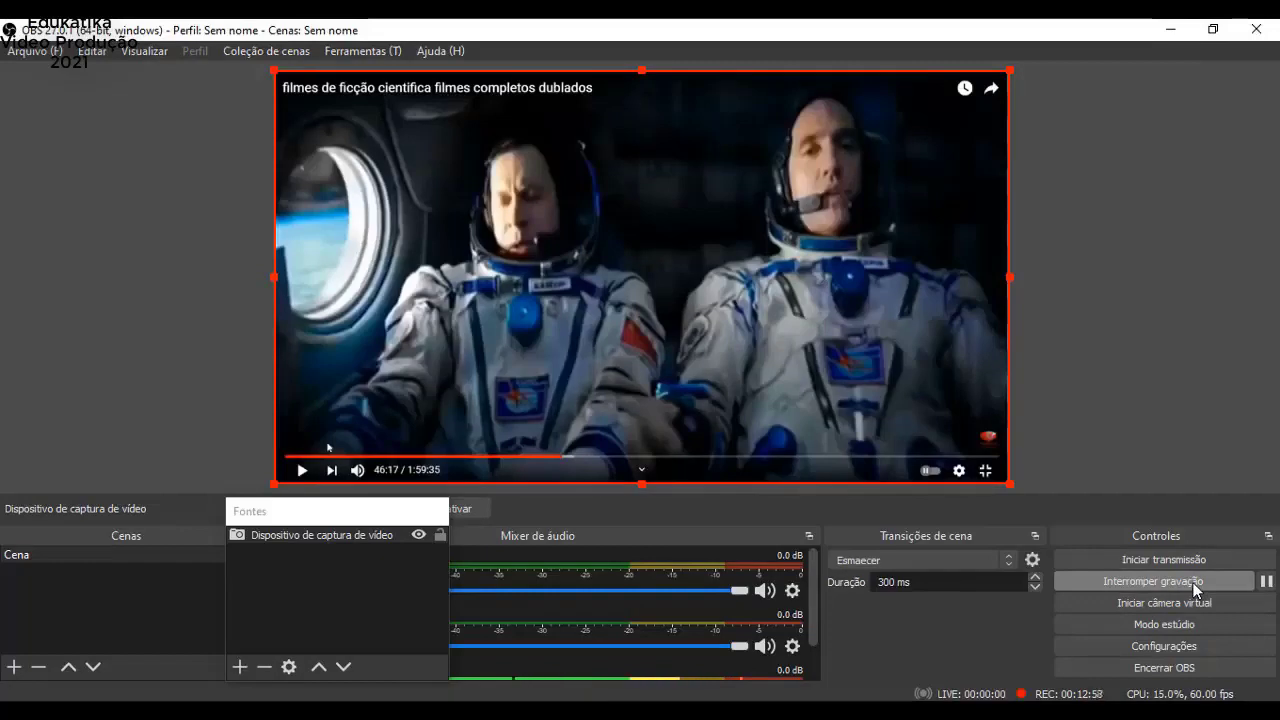
left_click(1196, 589)
left_click(52, 54)
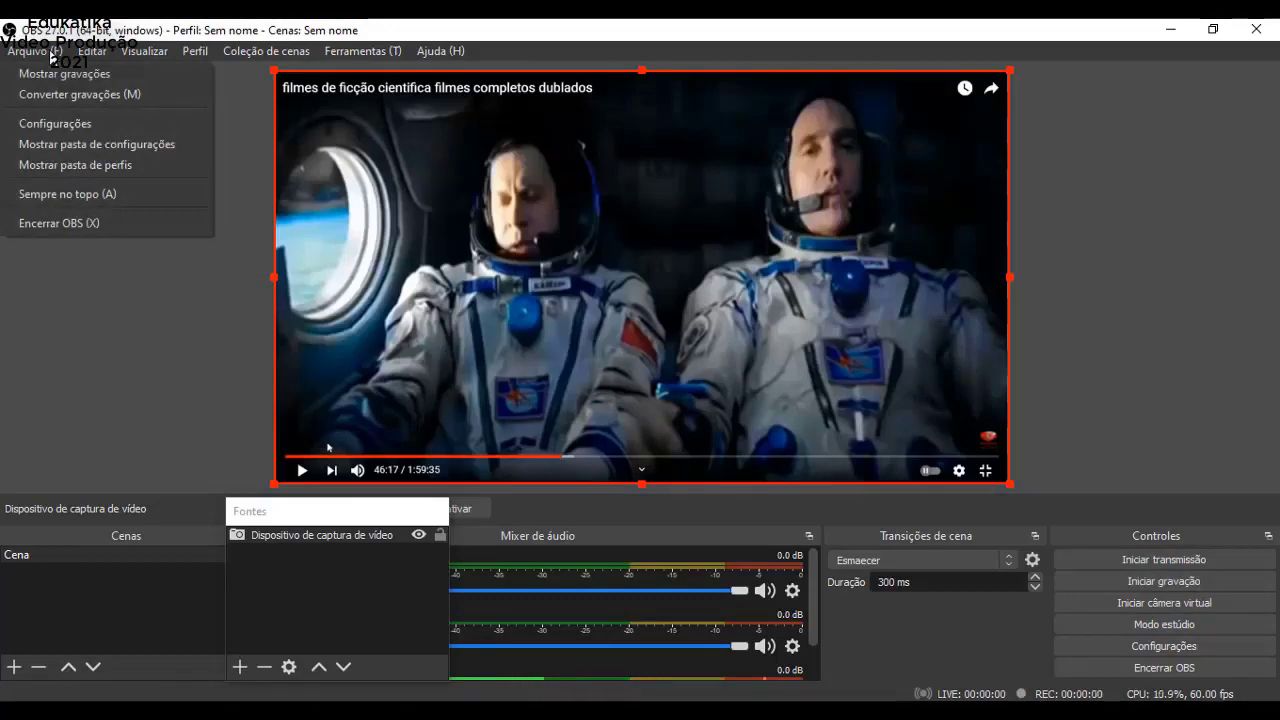
left_click(68, 92)
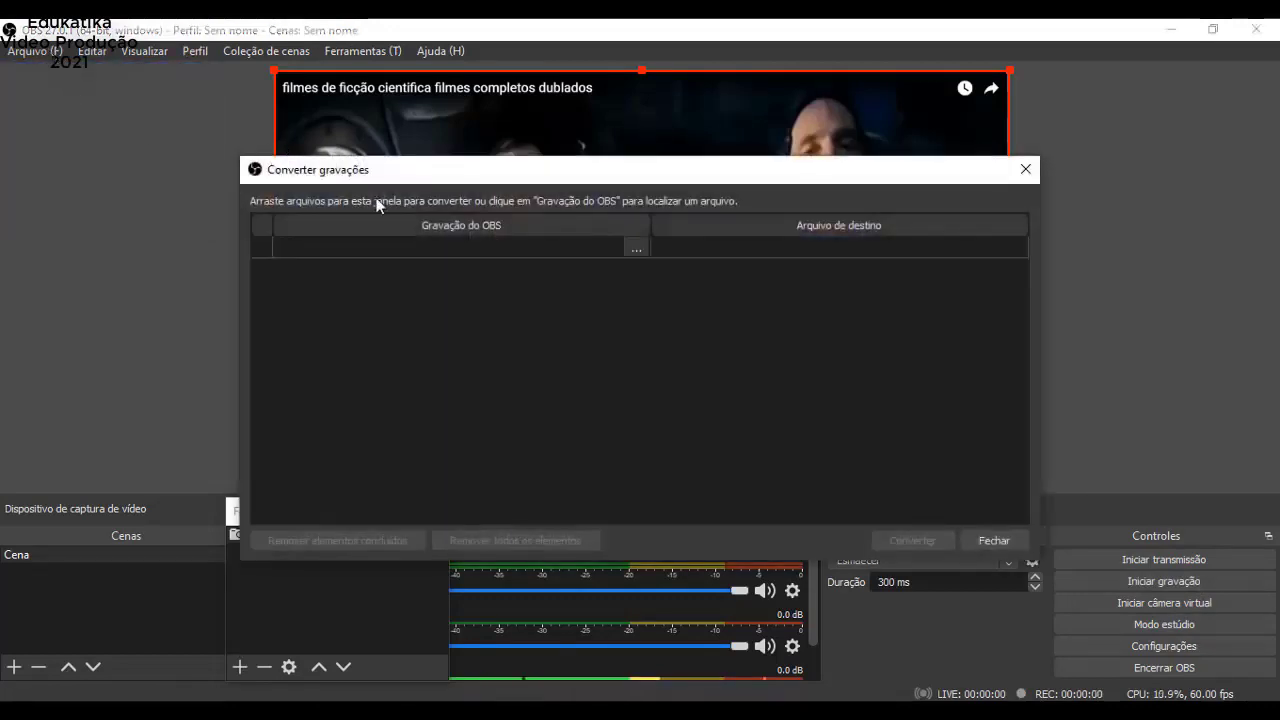
left_click(638, 249)
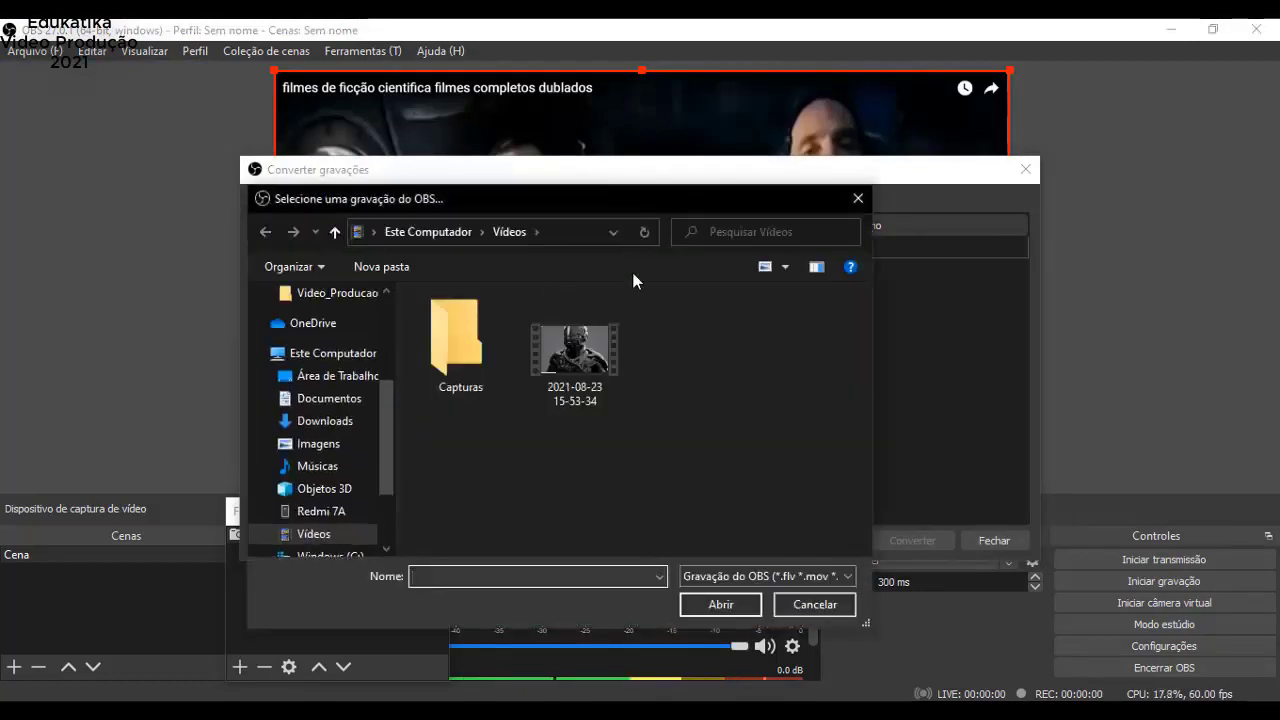
double_click(565, 350)
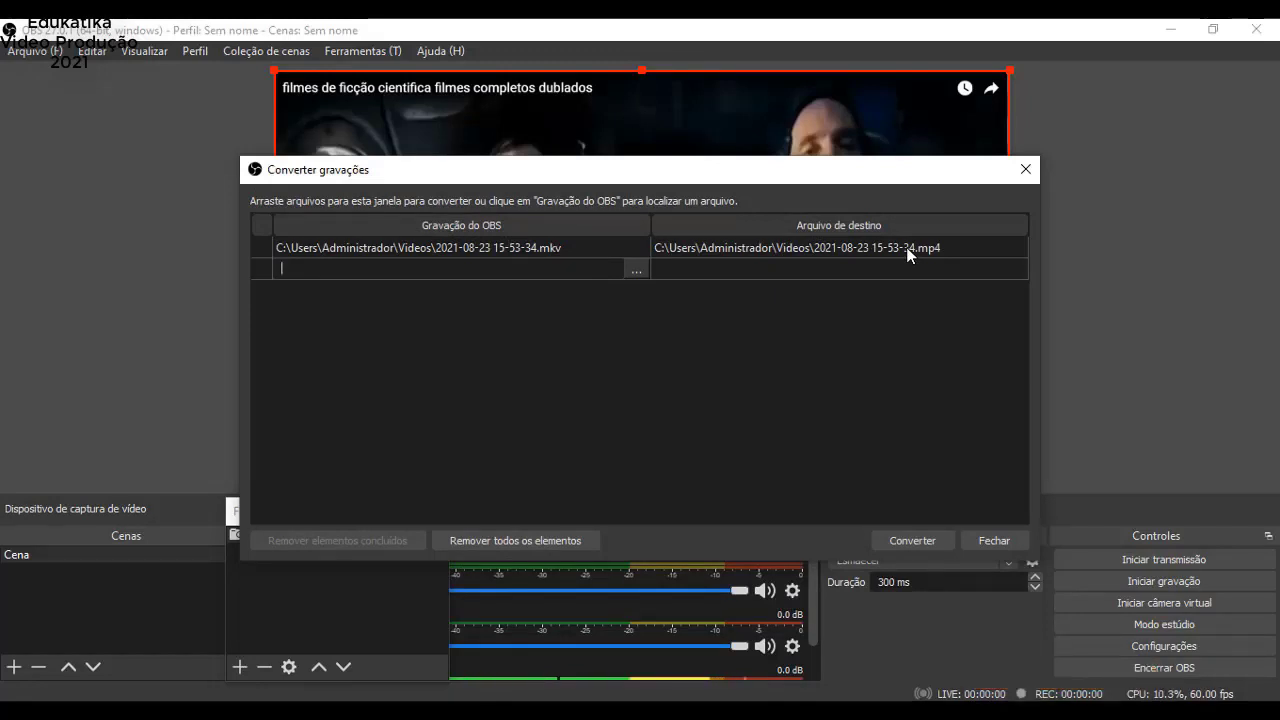
left_click(912, 540)
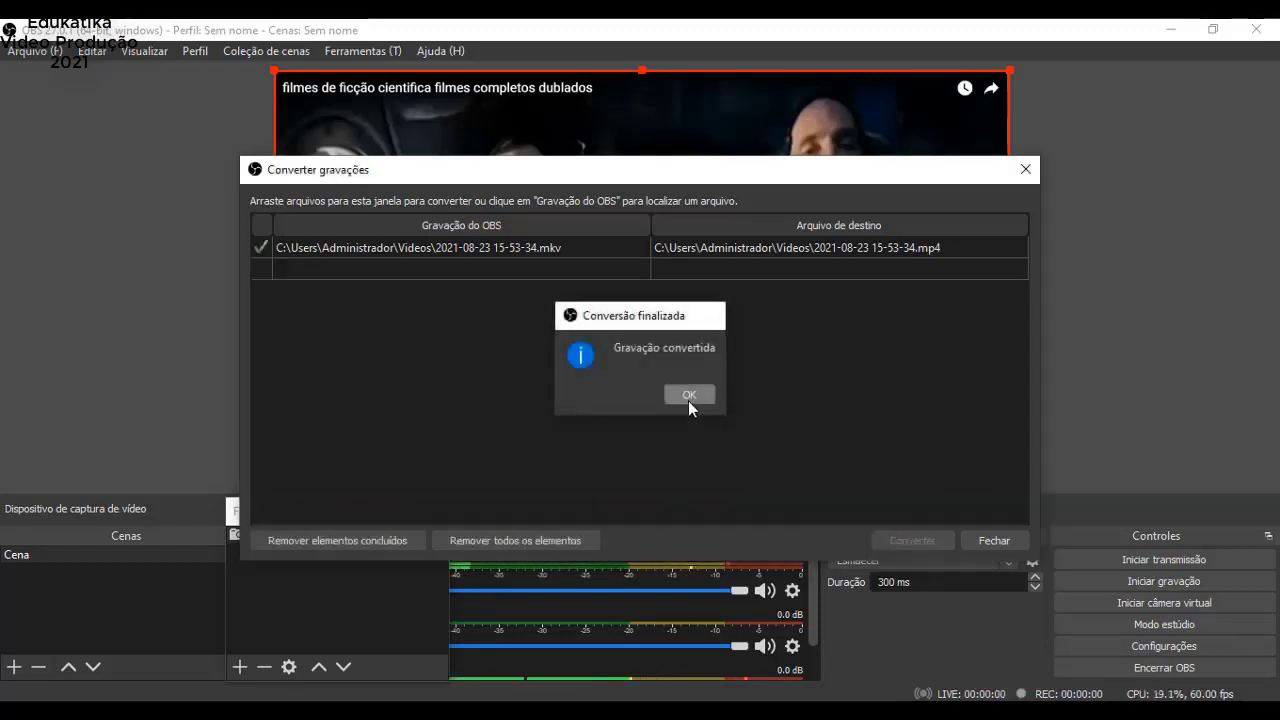
left_click(688, 396)
left_click(990, 540)
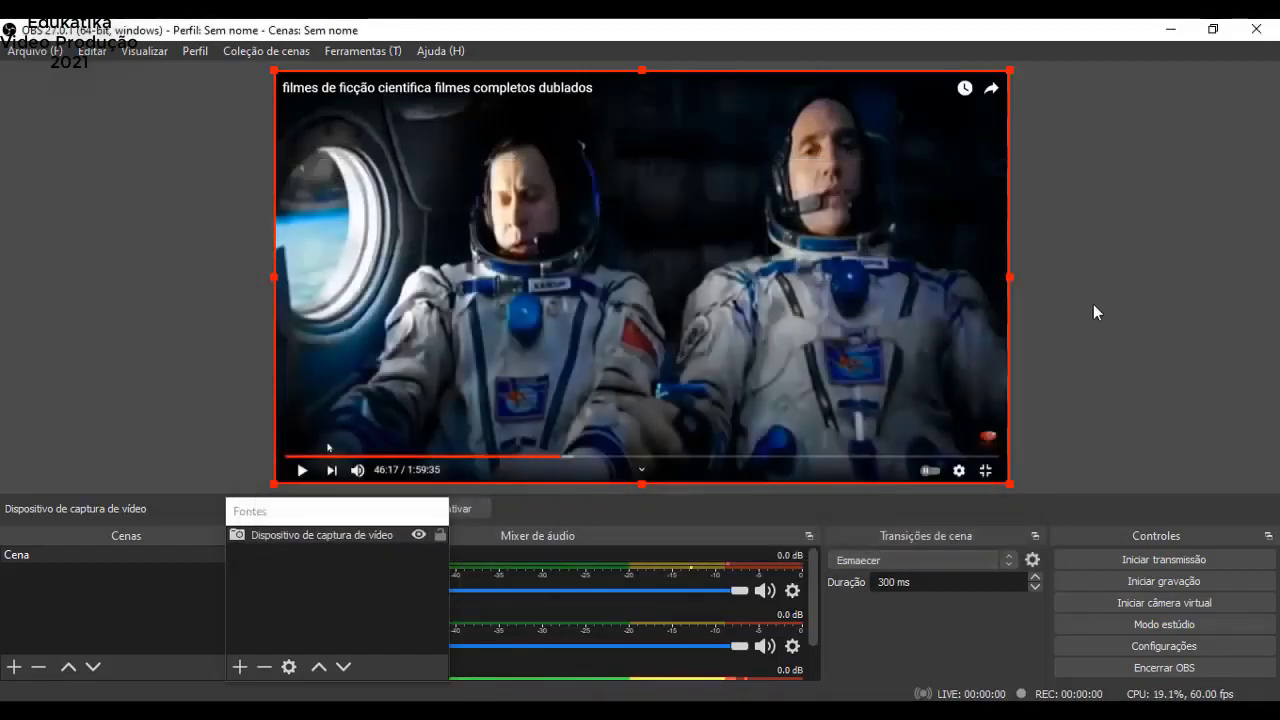
Switch to File Explorer, examine the original and converted recordings in the Vídeos folder, and return to OBS
left_click(1256, 32)
left_click(82, 576)
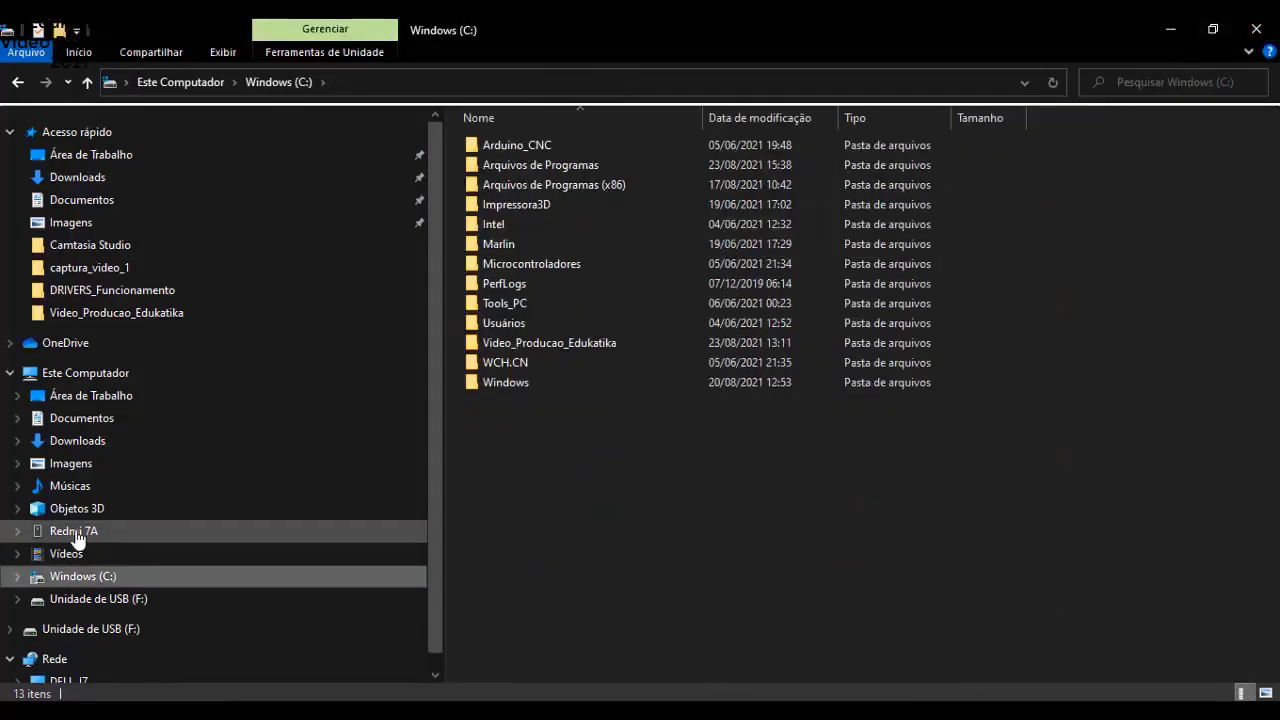
left_click(68, 554)
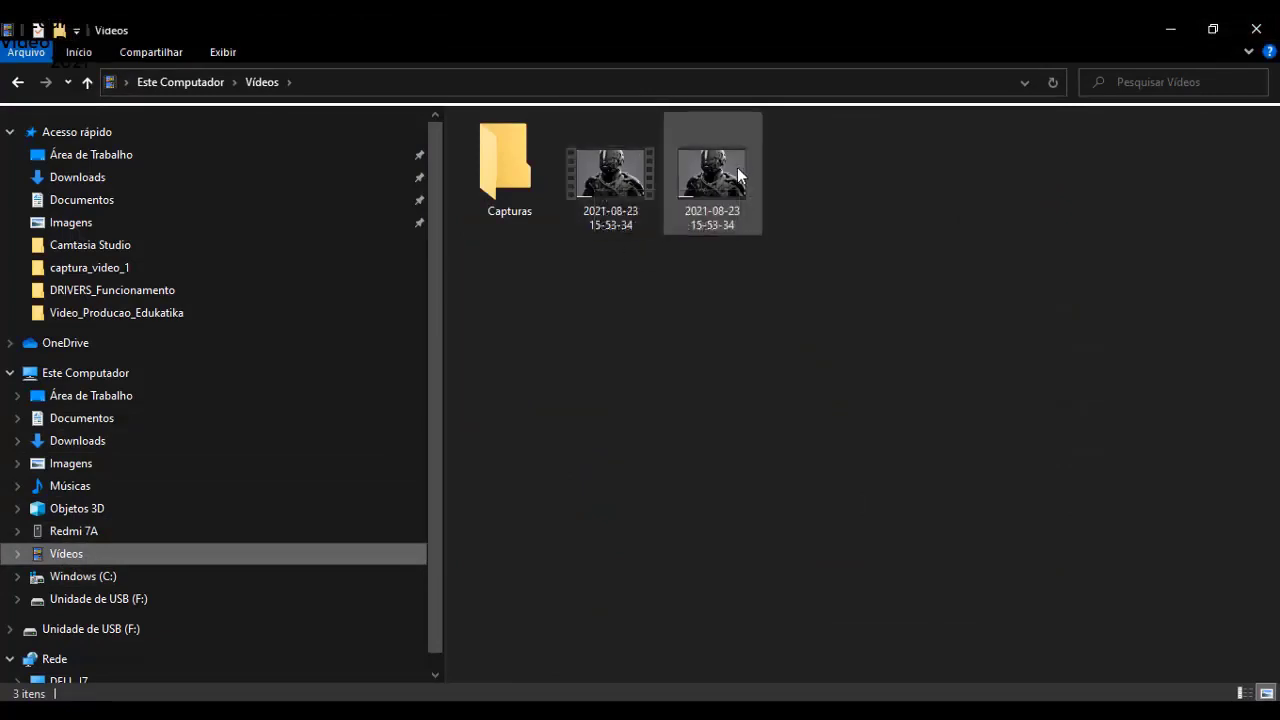
mouse_move(735, 167)
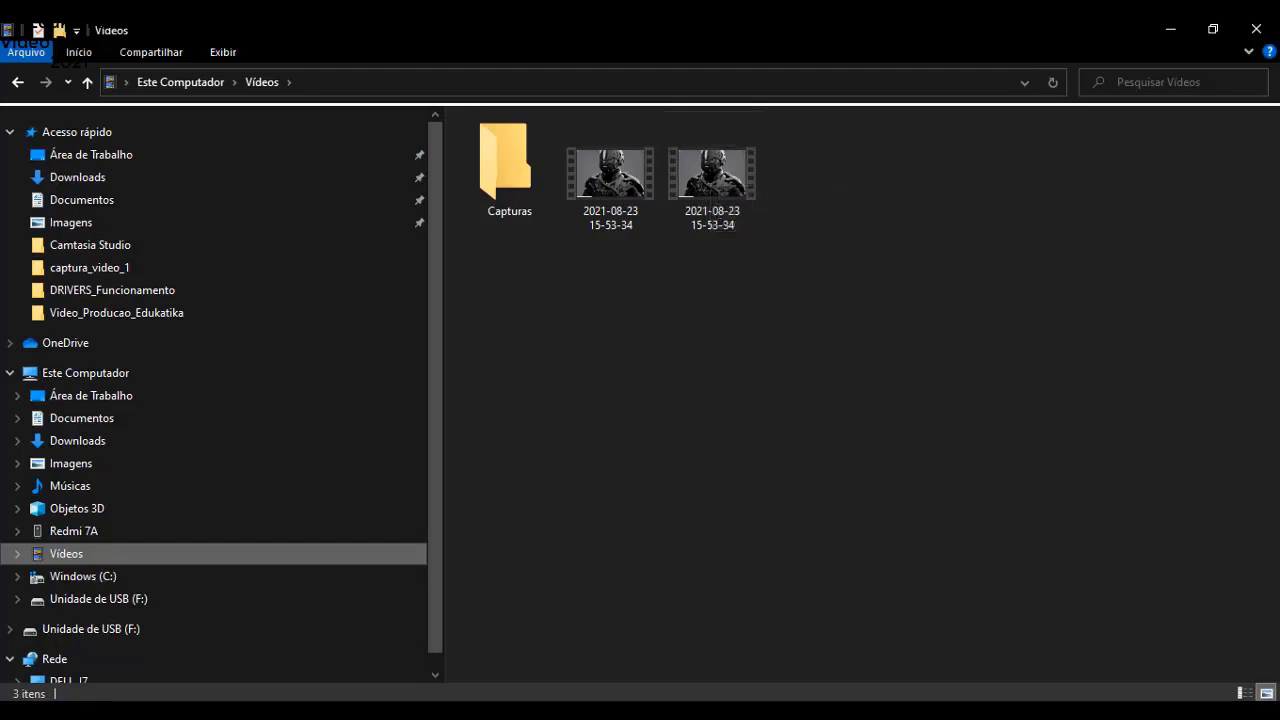
left_click(1170, 31)
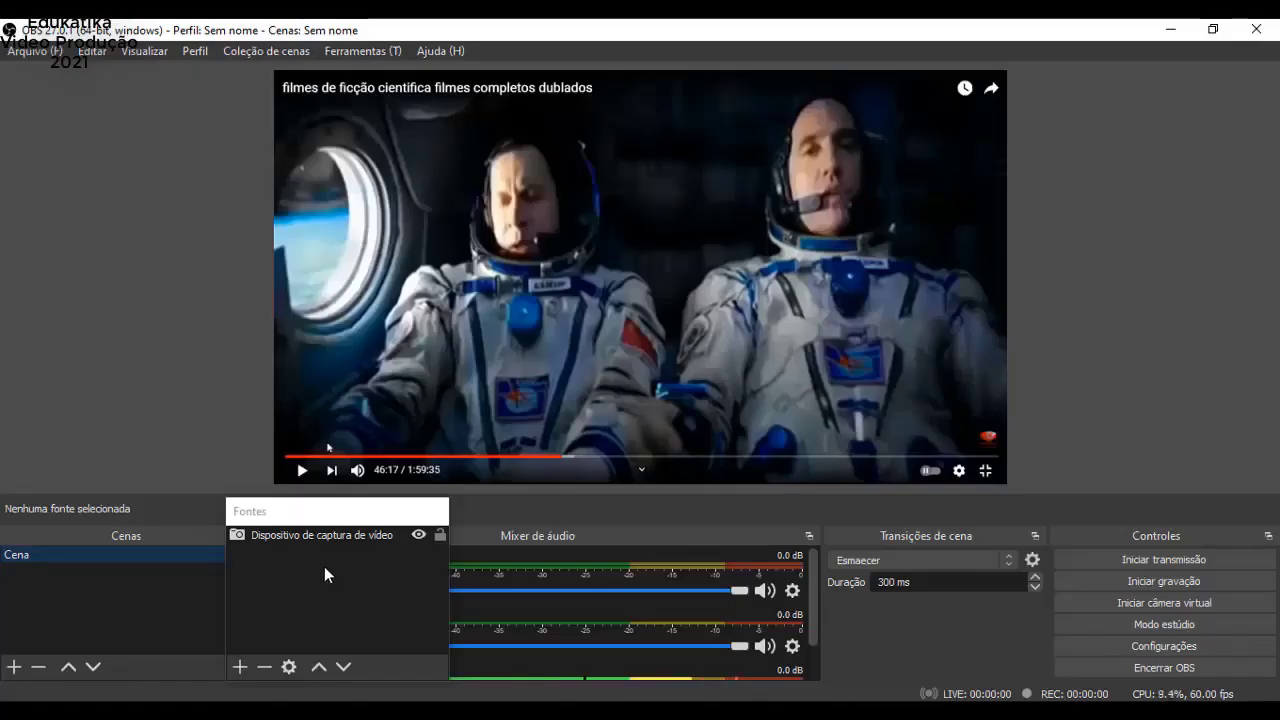